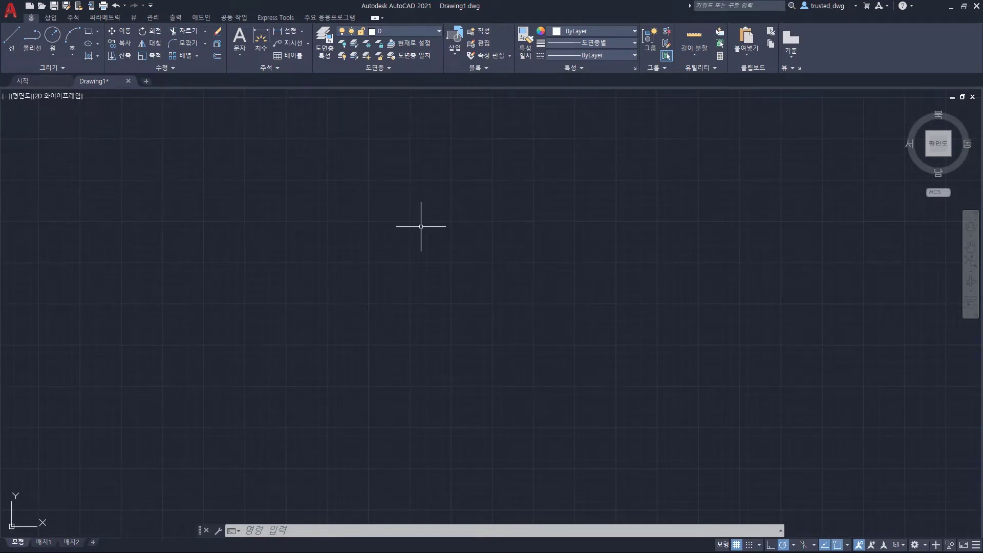
- Draw two connected line segments forming an open peak in the empty drawing area
{"action": "key", "text": "alt"}
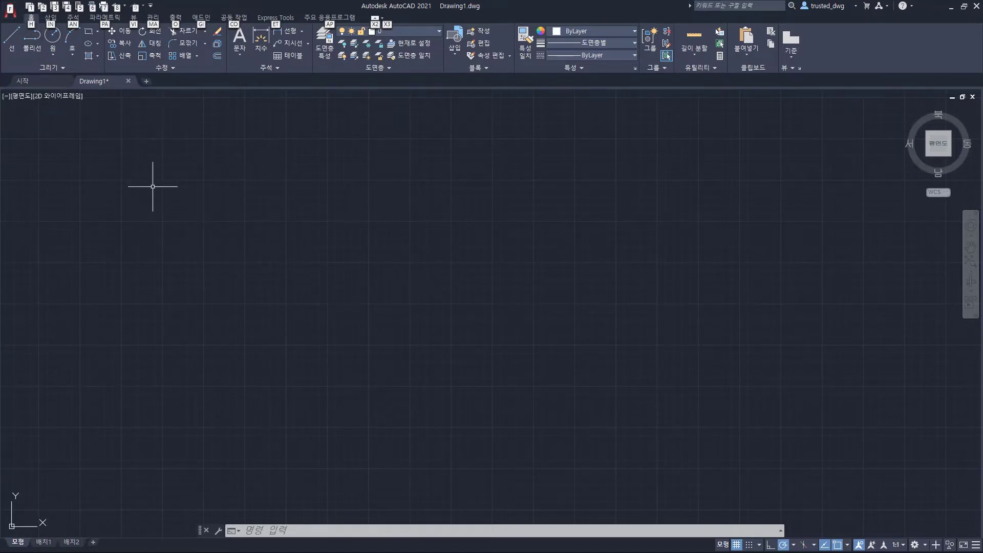
{"action": "key", "text": "h"}
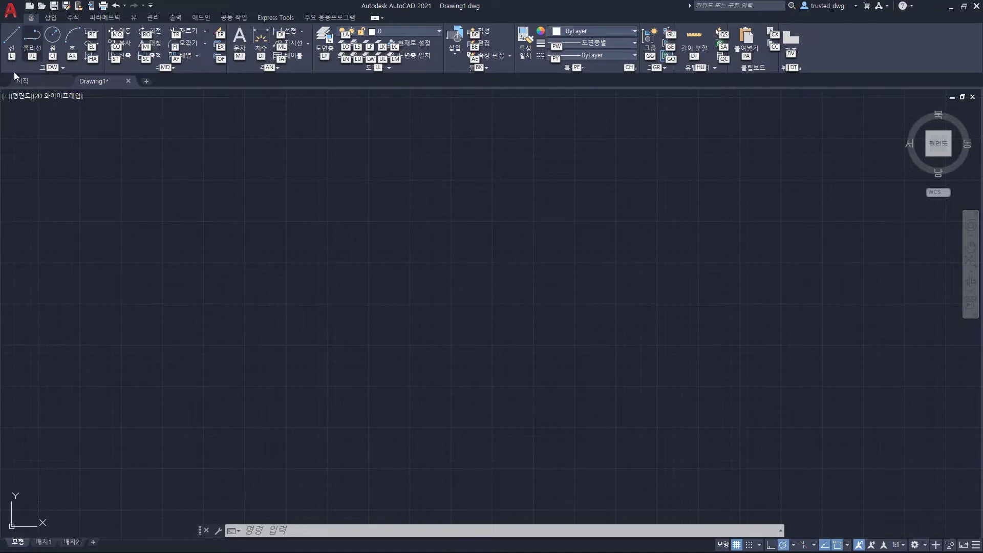
{"action": "key", "text": "l"}
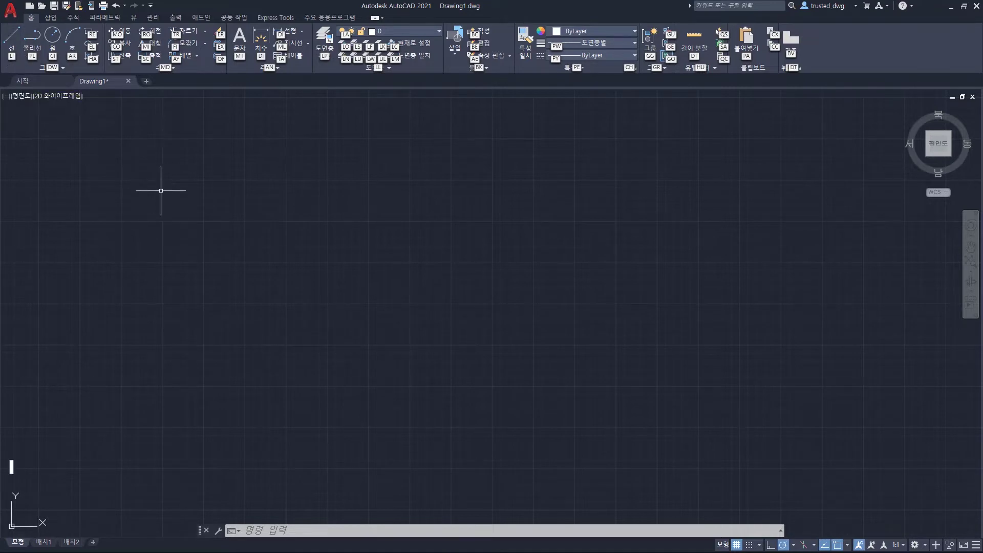
{"action": "left_click", "coordinate": [264, 349]}
{"action": "left_click", "coordinate": [430, 198]}
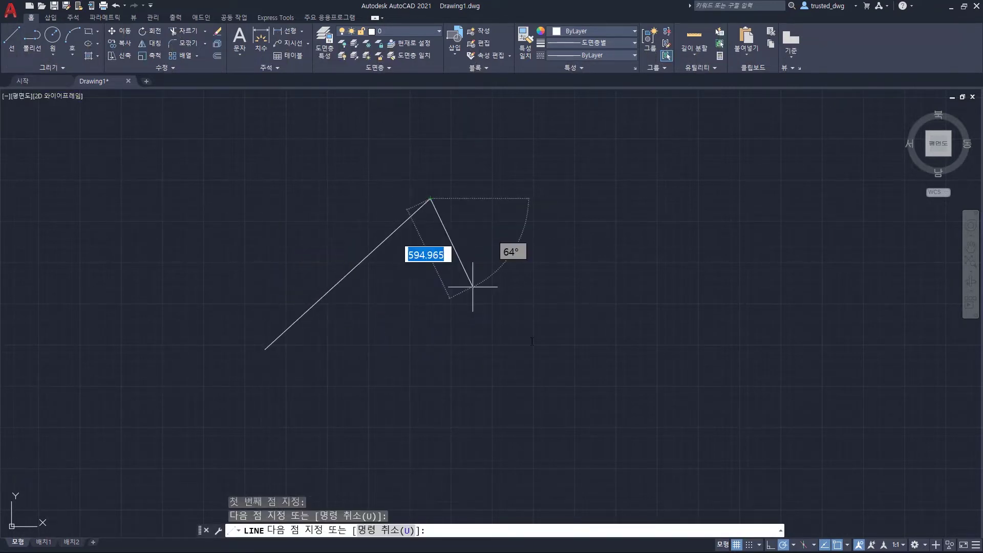
{"action": "left_click", "coordinate": [540, 344]}
{"action": "key", "text": "space"}
- Erase both line segments of the peak shape
{"action": "left_click", "coordinate": [508, 219]}
{"action": "left_click", "coordinate": [327, 259]}
{"action": "key", "text": "e"}
{"action": "key", "text": "space"}
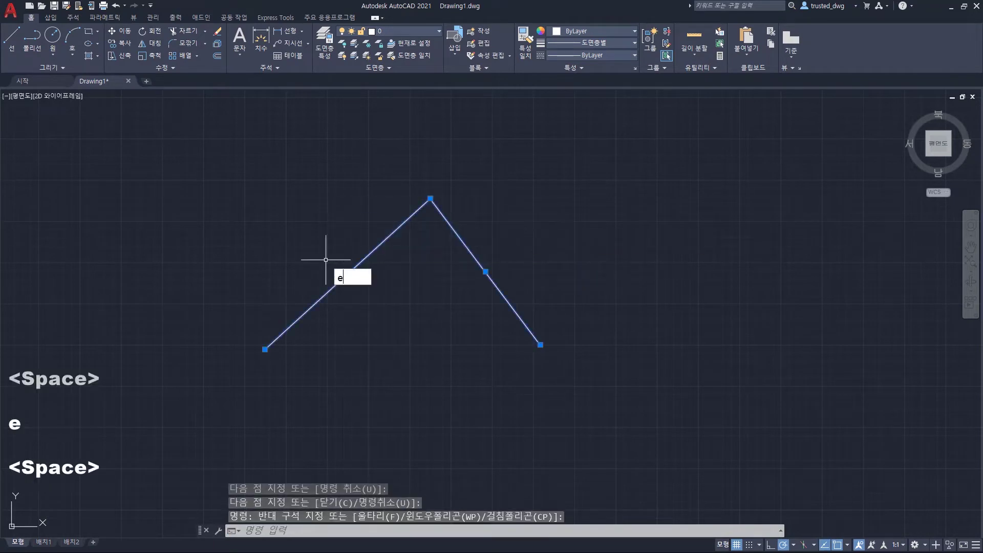
{"action": "key", "text": "Escape"}
- Turn on the display of the classic menu bar above the ribbon
{"action": "left_click", "coordinate": [150, 5]}
{"action": "left_click", "coordinate": [189, 242]}
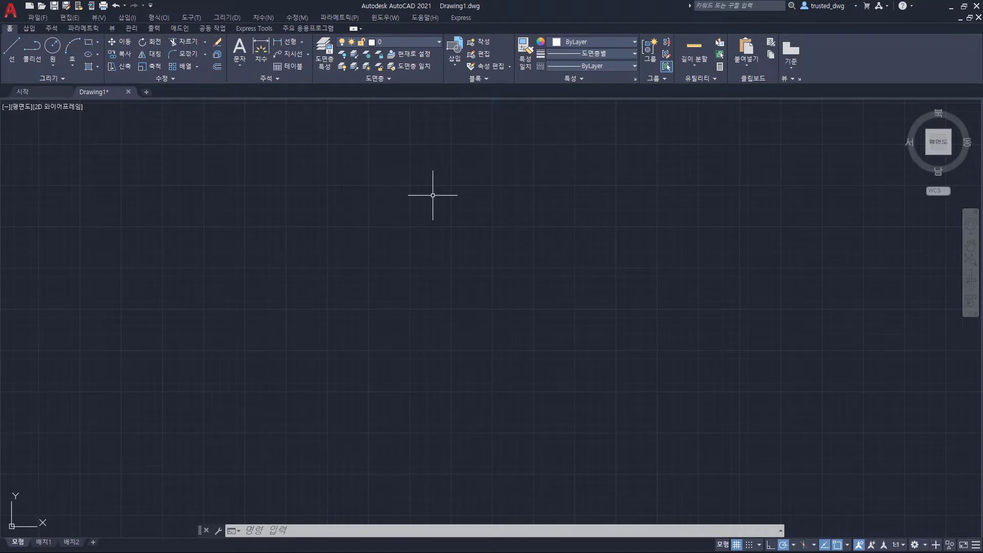
- Examine the access-key letters of the commands listed under File, Draw and Dimension
{"action": "key", "text": "alt"}
{"action": "key", "text": "f"}
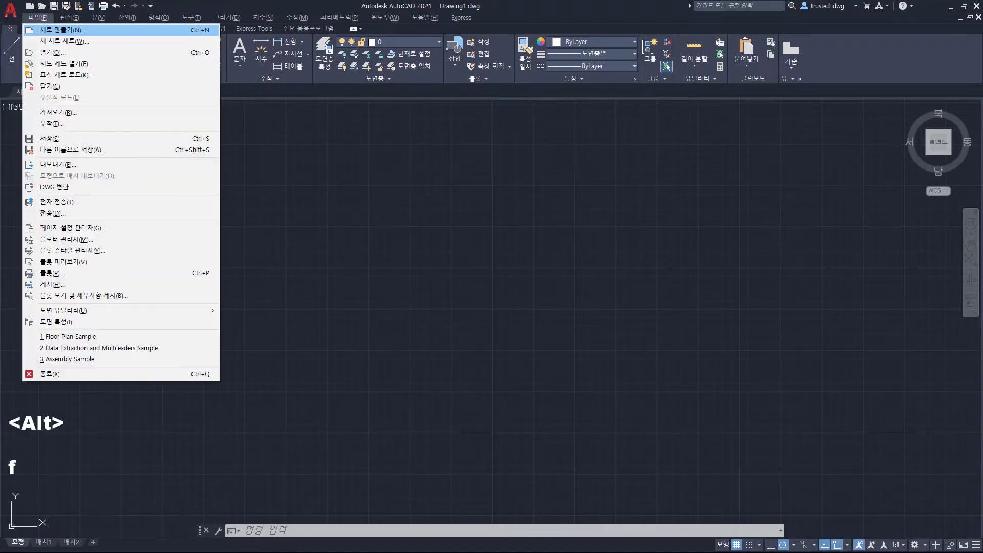
{"action": "key", "text": "Escape"}
{"action": "key", "text": "Escape"}
{"action": "key", "text": "alt"}
{"action": "key", "text": "d"}
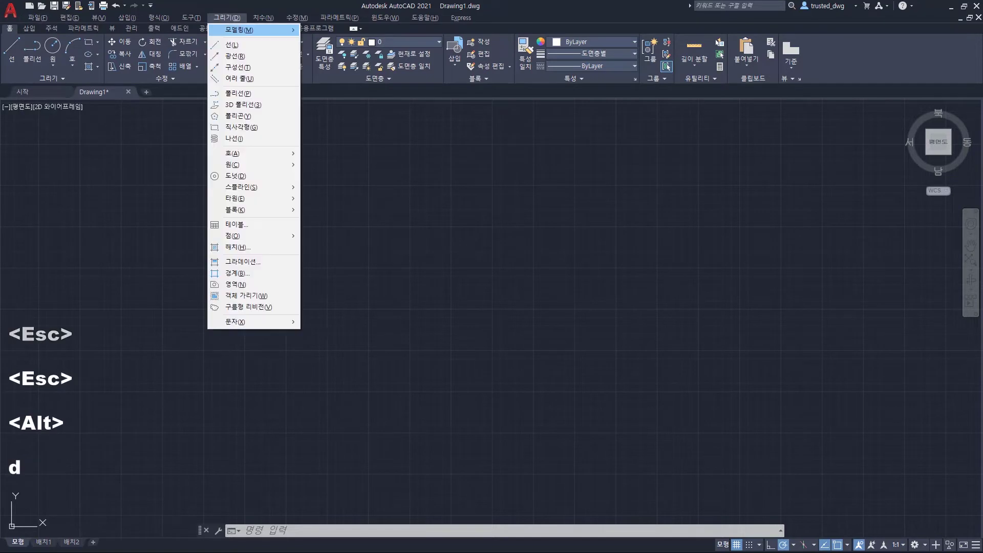
{"action": "key", "text": "Escape"}
{"action": "key", "text": "Escape"}
{"action": "key", "text": "alt"}
{"action": "key", "text": "n"}
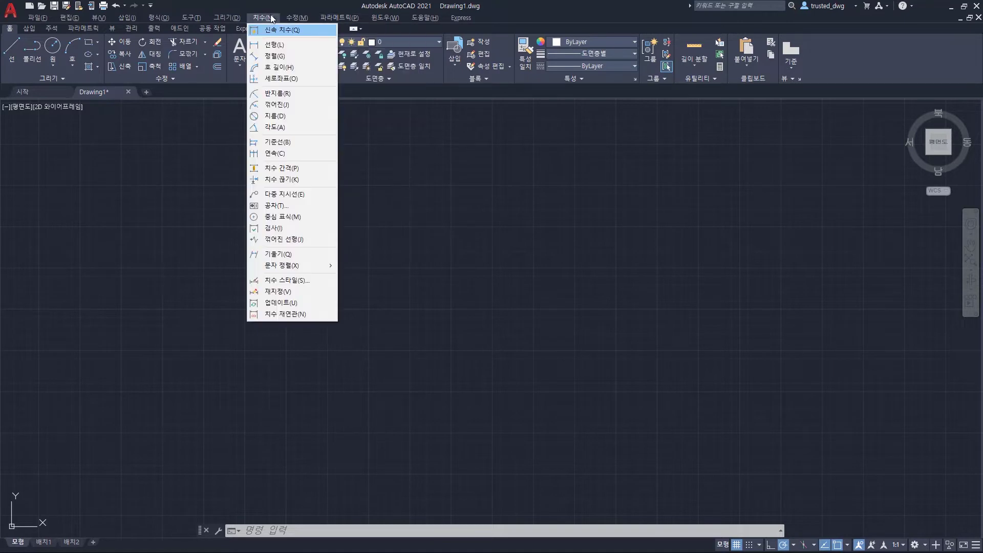
{"action": "key", "text": "Escape"}
{"action": "key", "text": "Escape"}
- Place a vertical linear dimension of about 831 units between two free points in the empty drawing area
{"action": "key", "text": "alt+n"}
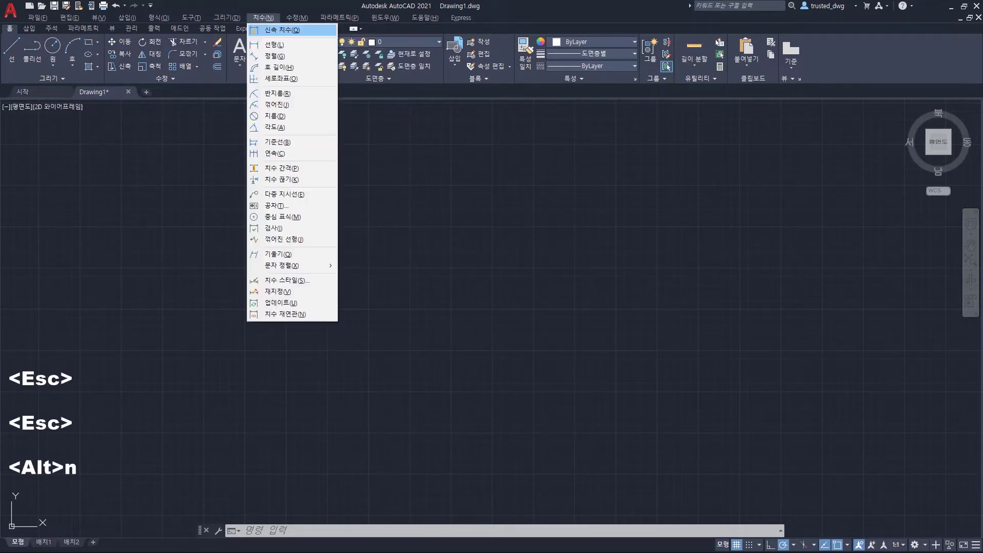
{"action": "key", "text": "l"}
{"action": "left_click", "coordinate": [325, 193]}
{"action": "left_click", "coordinate": [448, 330]}
{"action": "key", "text": "Escape"}
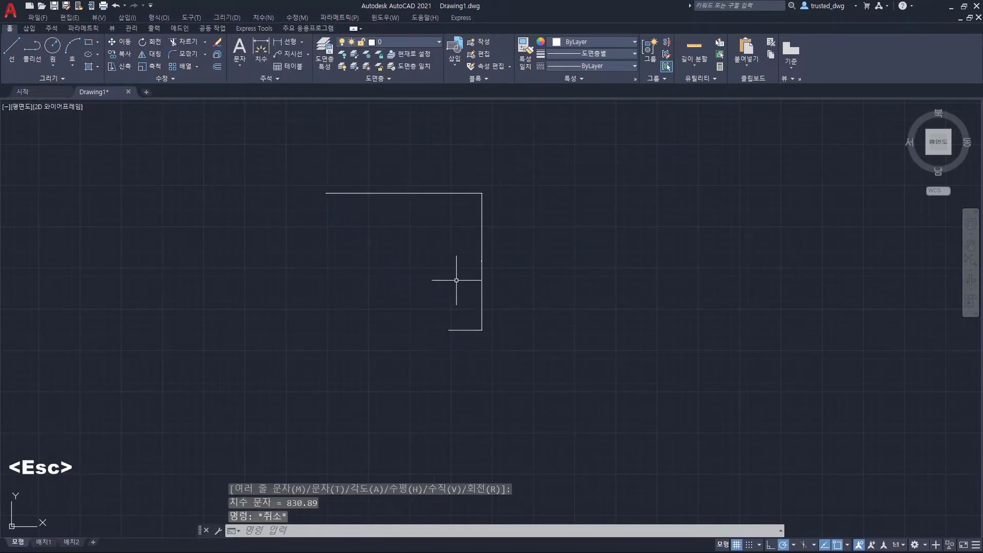
- Erase the linear dimension from the drawing area
{"action": "left_click", "coordinate": [507, 209]}
{"action": "left_click", "coordinate": [438, 248]}
{"action": "type", "text": "e"}
{"action": "key", "text": "space"}
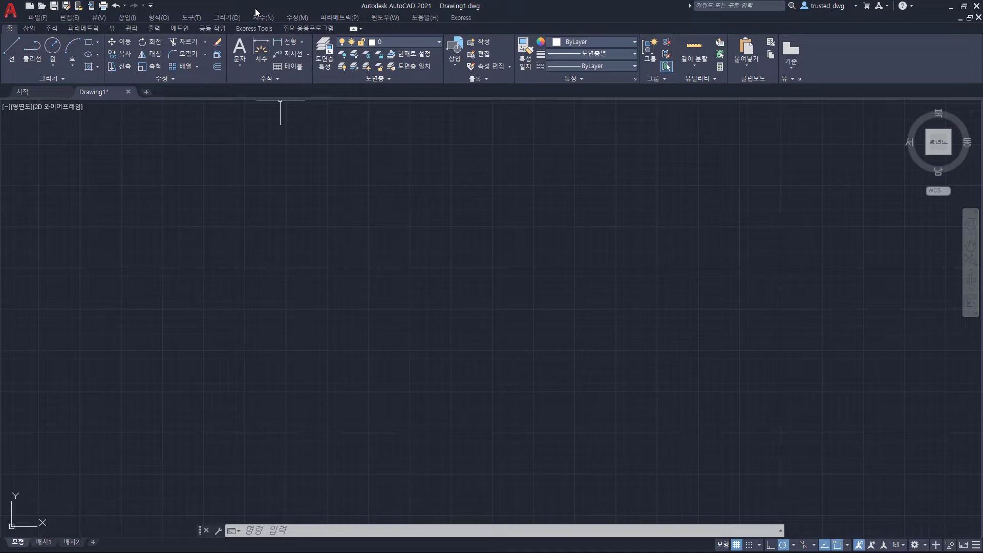
{"action": "key", "text": "alt"}
{"action": "key", "text": "Escape"}
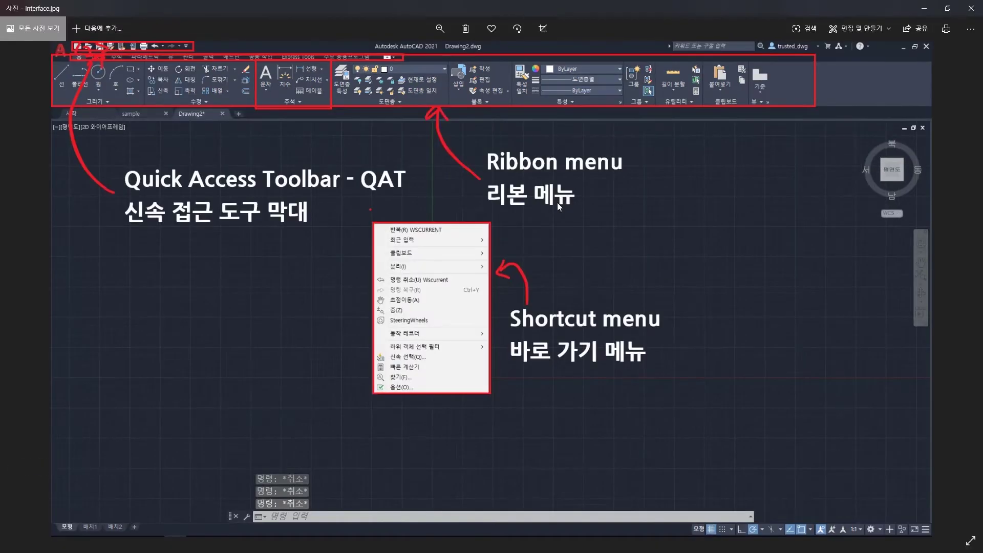
- Enlarge the annotated interface.jpg image and examine its Quick Access Toolbar and ribbon area
{"action": "scroll", "coordinate": [154, 179], "scroll_direction": "up", "scroll_amount": 2}
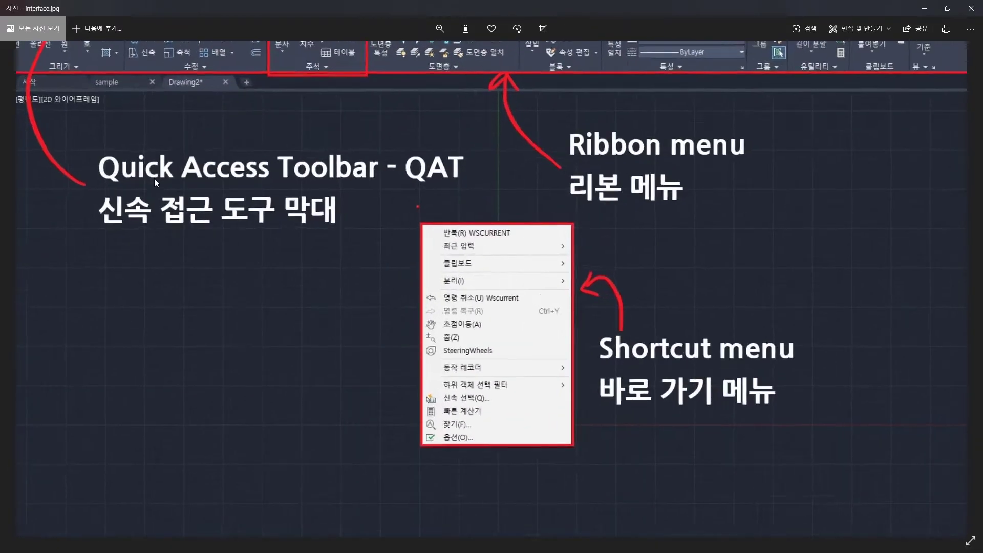
{"action": "scroll", "coordinate": [155, 178], "scroll_direction": "up", "scroll_amount": 1, "text": "ctrl"}
{"action": "left_click_drag", "start_coordinate": [154, 178], "coordinate": [431, 253]}
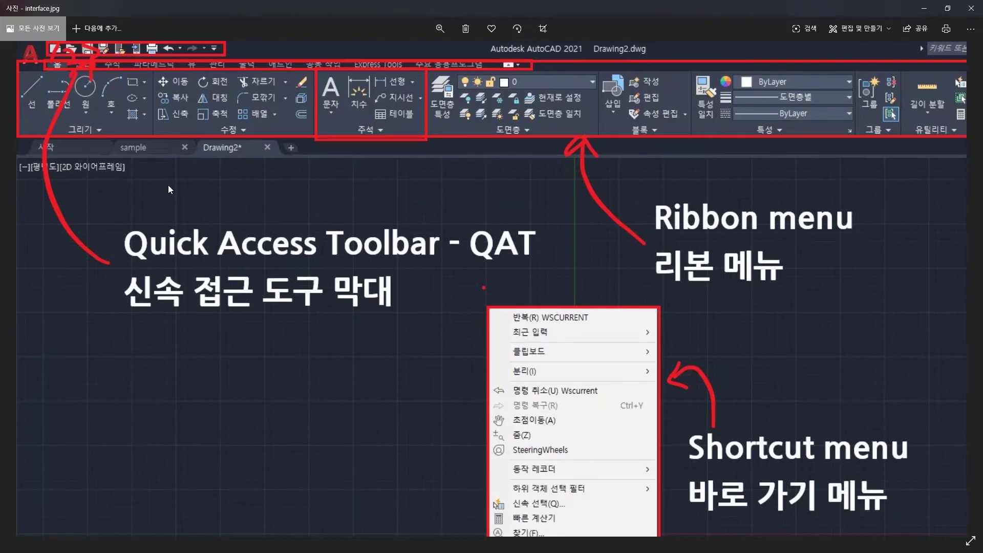
- Switch to Word and insert a picture from this device into the blank document
{"action": "key", "text": "alt+Tab"}
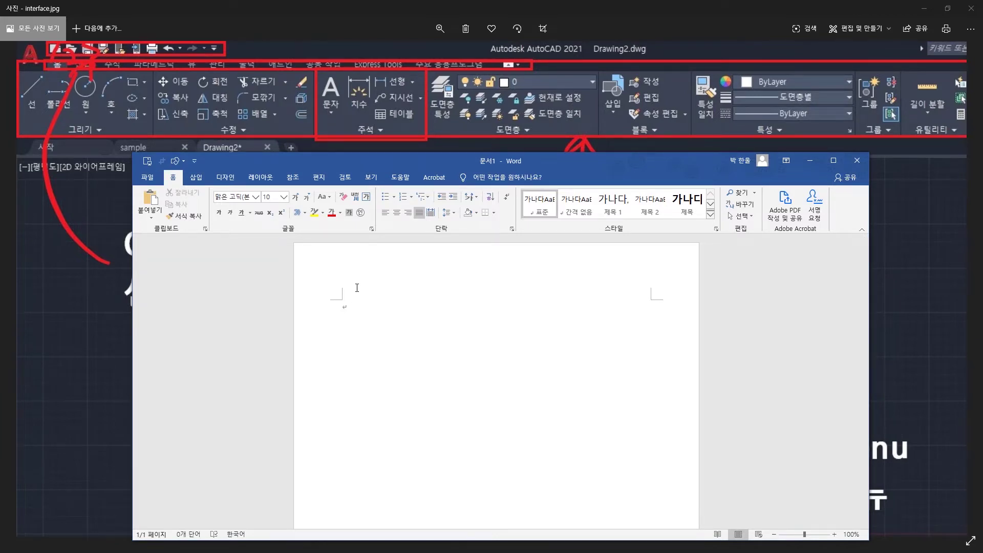
{"action": "left_click", "coordinate": [196, 177]}
{"action": "left_click", "coordinate": [238, 202]}
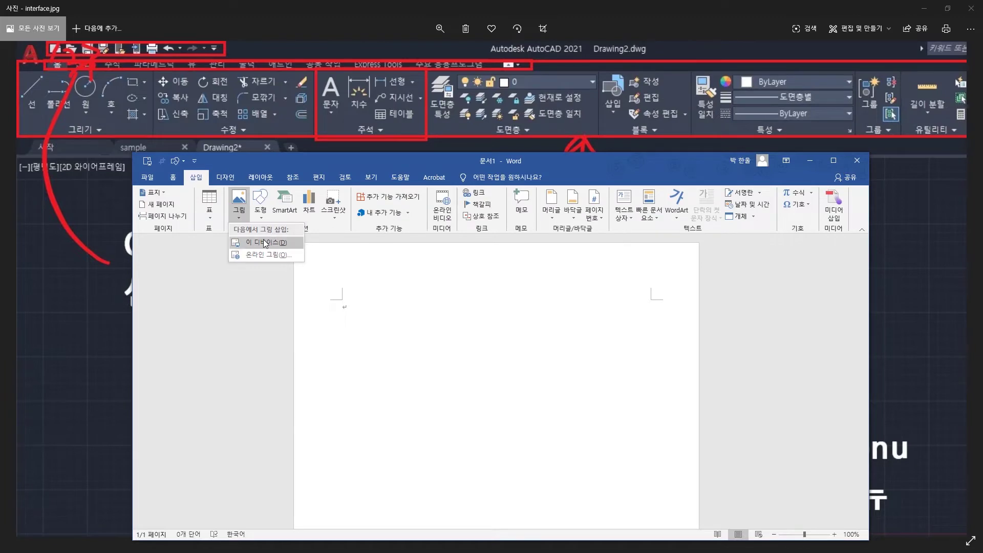
{"action": "left_click", "coordinate": [265, 243]}
{"action": "double_click", "coordinate": [256, 246]}
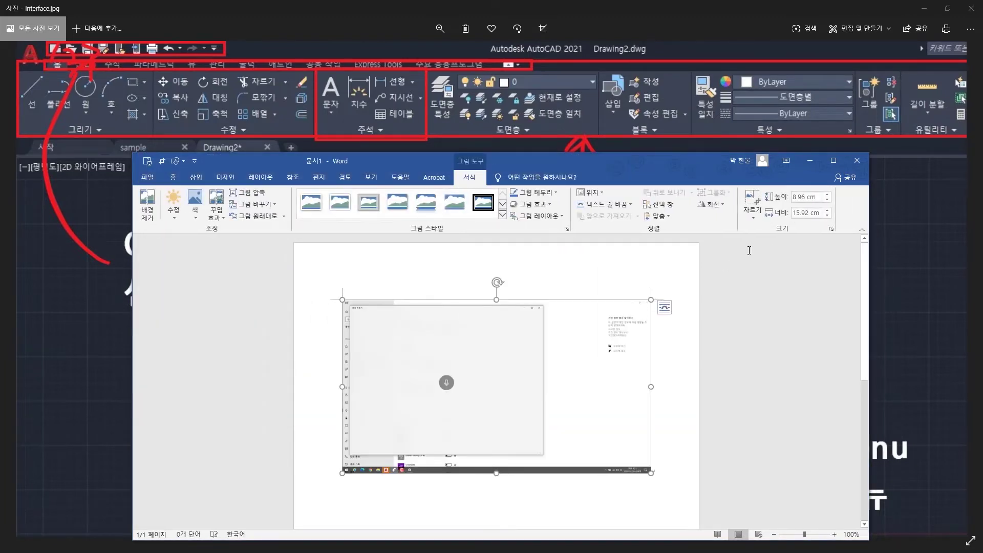
- Crop the inserted picture to about 5.6 cm wide and 4.6 cm high
{"action": "left_click", "coordinate": [752, 202]}
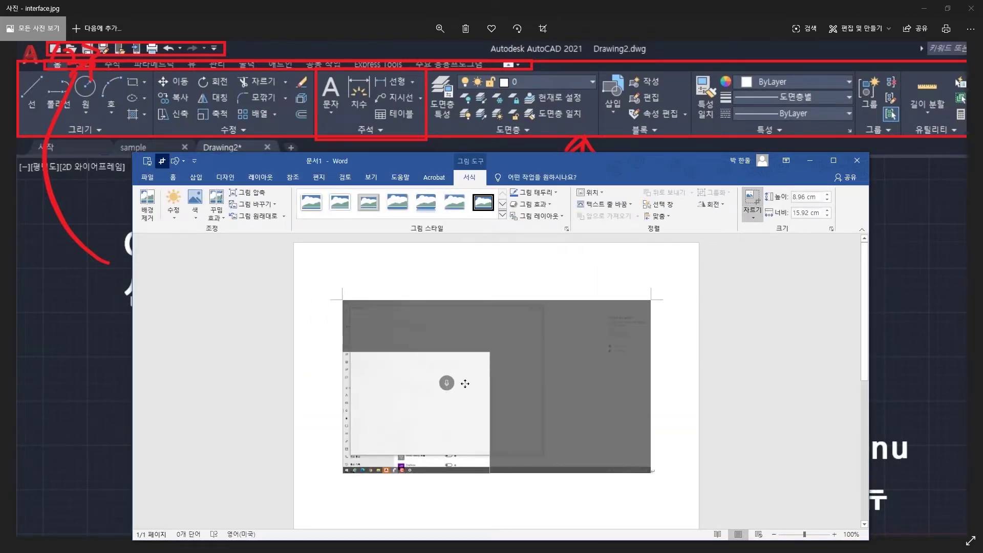
{"action": "left_click_drag", "start_coordinate": [347, 417], "coordinate": [377, 390]}
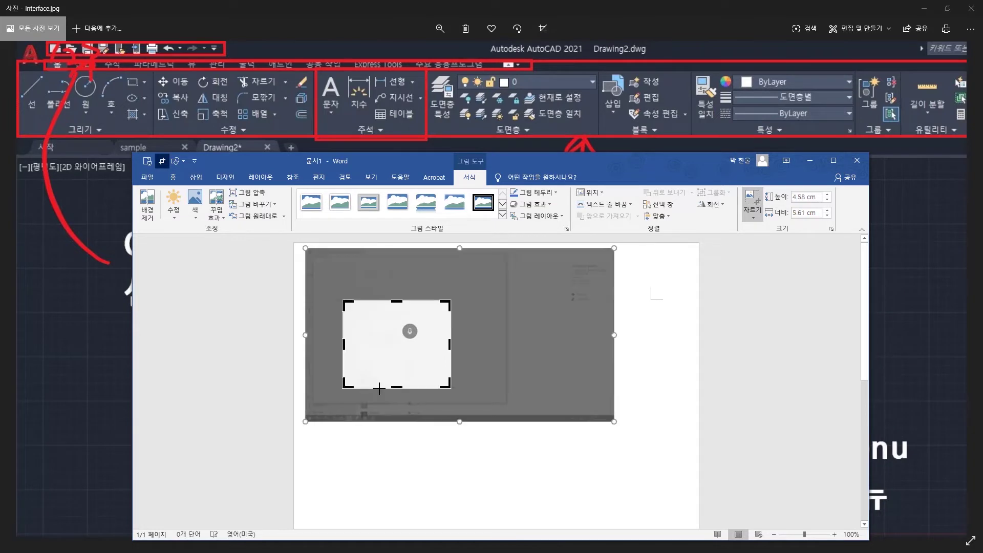
- Draw a small rectangle shape over the cropped picture and deselect it
{"action": "left_click", "coordinate": [197, 177]}
{"action": "left_click", "coordinate": [261, 202]}
{"action": "left_click", "coordinate": [297, 240]}
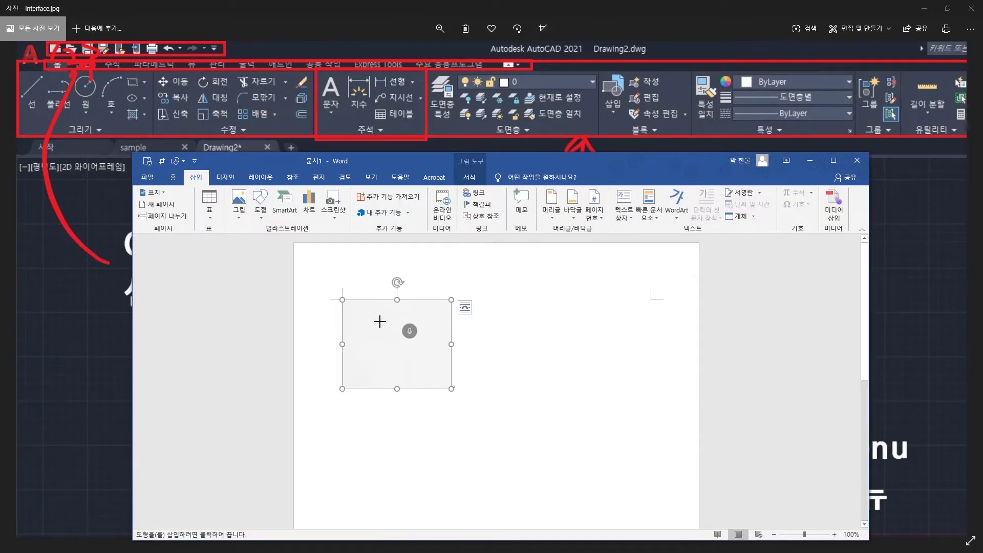
{"action": "left_click_drag", "start_coordinate": [375, 318], "coordinate": [428, 355]}
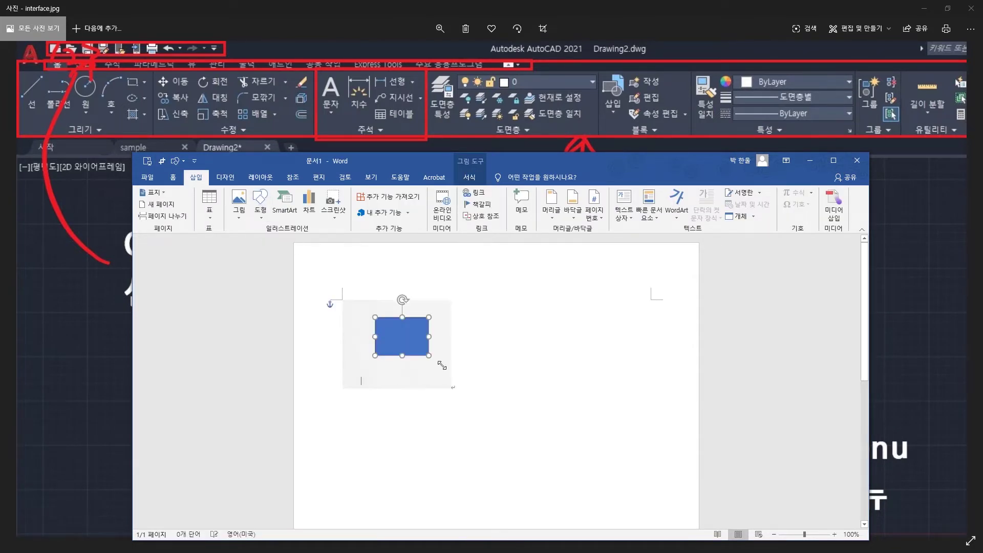
{"action": "left_click", "coordinate": [537, 394]}
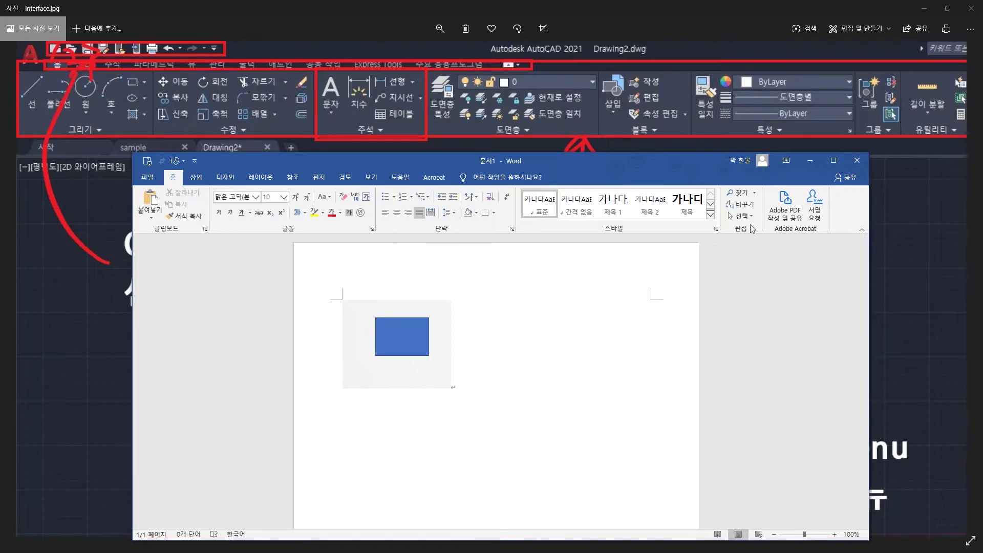
- Delete the picture and the rectangle so the page is blank
{"action": "double_click", "coordinate": [482, 366]}
{"action": "key", "text": "Delete"}
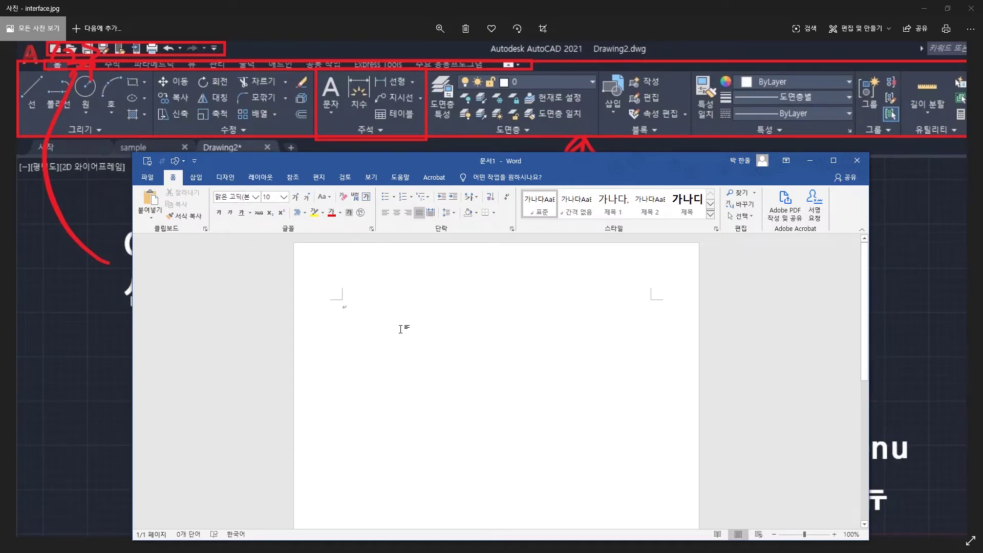
- Insert the same picture from this device again and crop away the left and upper parts of its image
{"action": "key", "text": "alt+1"}
{"action": "double_click", "coordinate": [244, 249]}
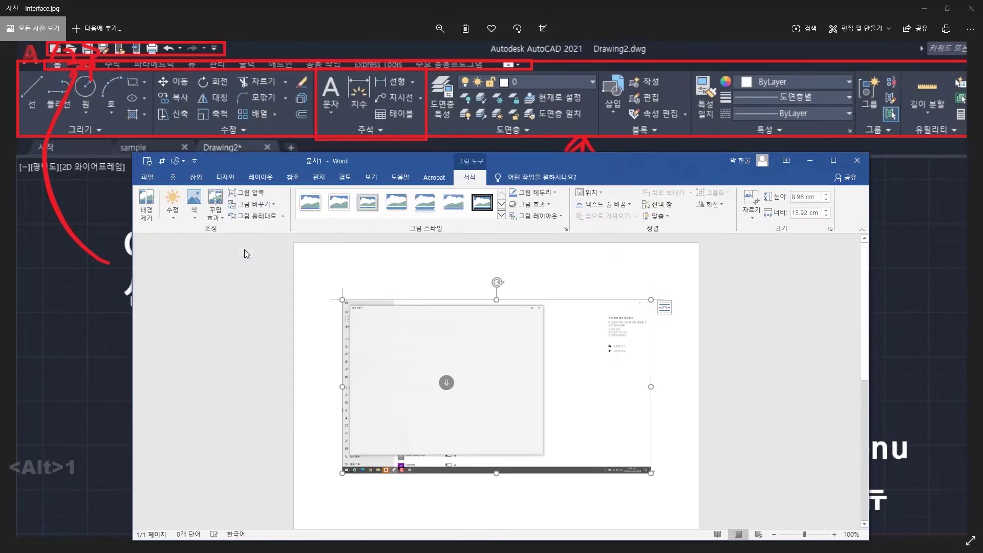
{"action": "key", "text": "alt+2"}
{"action": "left_click_drag", "start_coordinate": [341, 301], "coordinate": [400, 355]}
- Draw a rectangle about 4.3 cm wide and 2.3 cm high over the cropped picture and deselect it
{"action": "key", "text": "alt+3"}
{"action": "left_click", "coordinate": [220, 191]}
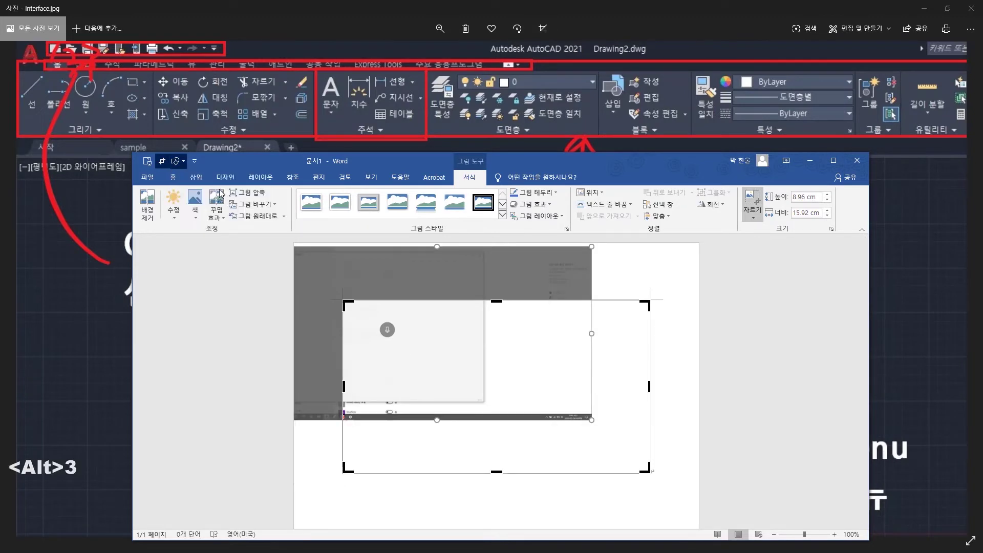
{"action": "left_click_drag", "start_coordinate": [365, 317], "coordinate": [449, 362]}
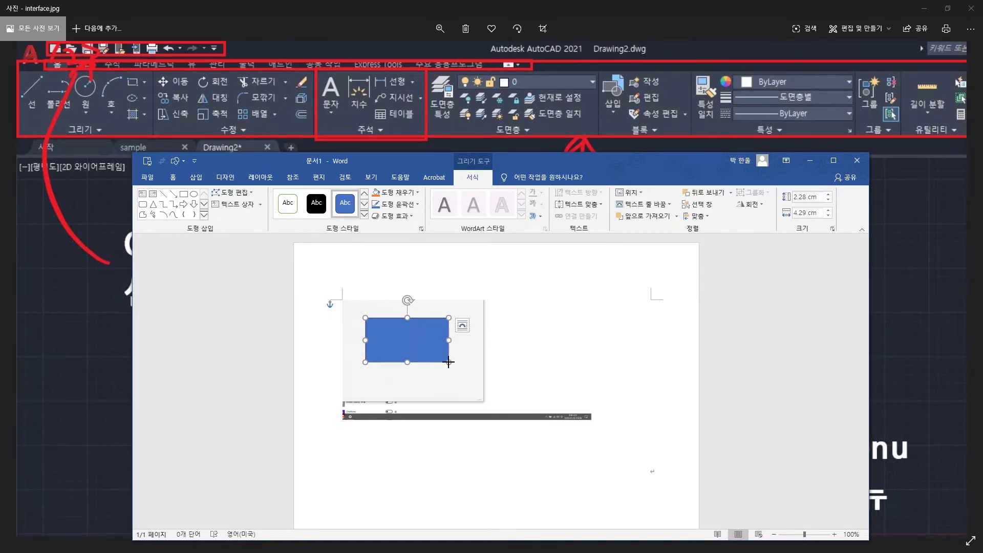
{"action": "left_click", "coordinate": [660, 306]}
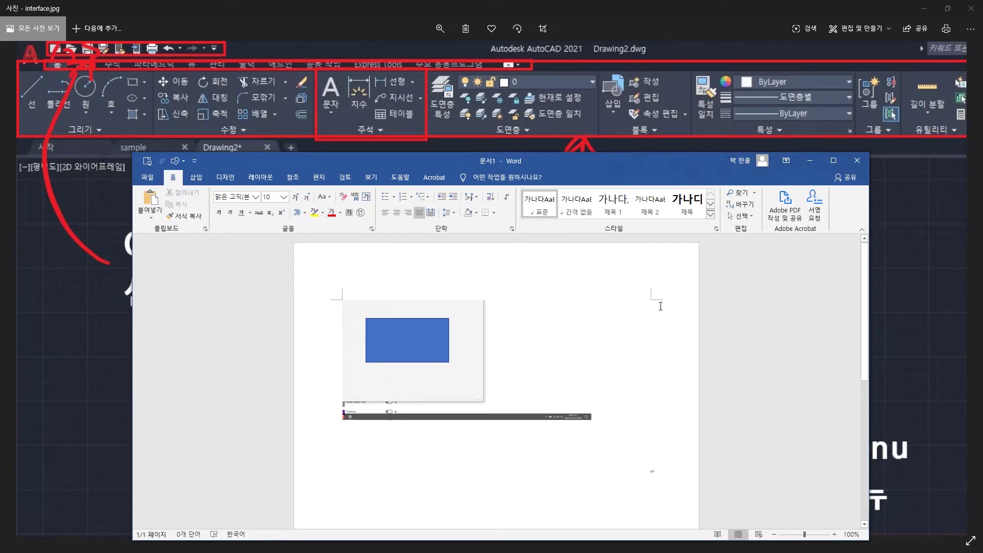
- Add the Bullets, Character Border and Change Case commands to Word's Quick Access Toolbar
{"action": "right_click", "coordinate": [384, 197]}
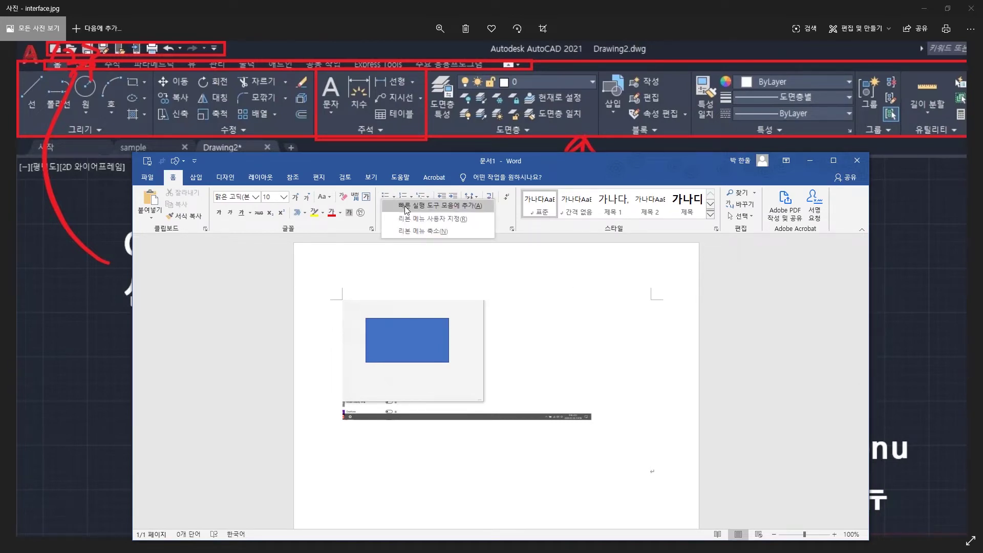
{"action": "left_click", "coordinate": [406, 206]}
{"action": "right_click", "coordinate": [366, 196]}
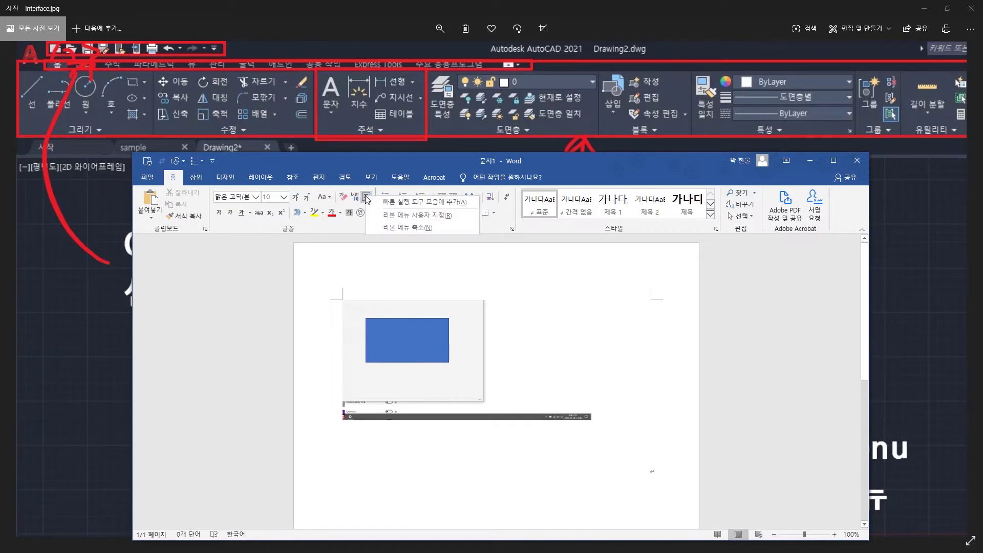
{"action": "left_click", "coordinate": [392, 205]}
{"action": "right_click", "coordinate": [330, 202]}
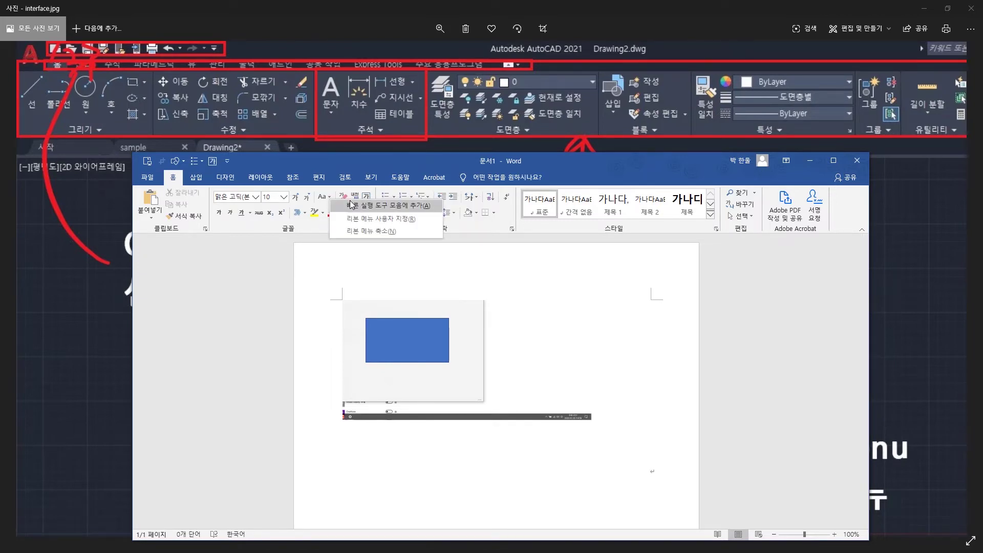
{"action": "left_click", "coordinate": [353, 210]}
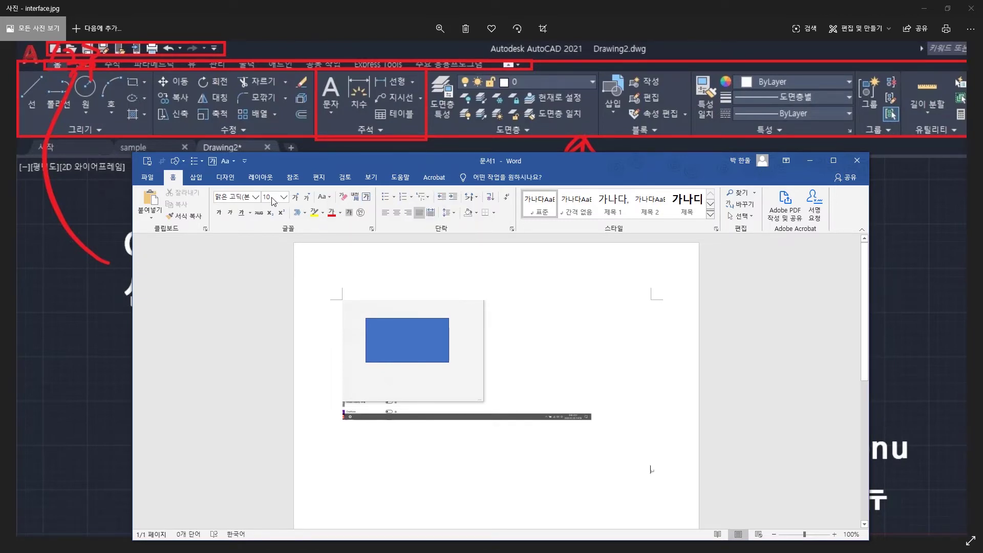
- Remove Change Case, Character Border and Bullets from the Quick Access Toolbar and minimize the Word window
{"action": "right_click", "coordinate": [230, 163]}
{"action": "left_click", "coordinate": [223, 170]}
{"action": "right_click", "coordinate": [213, 163]}
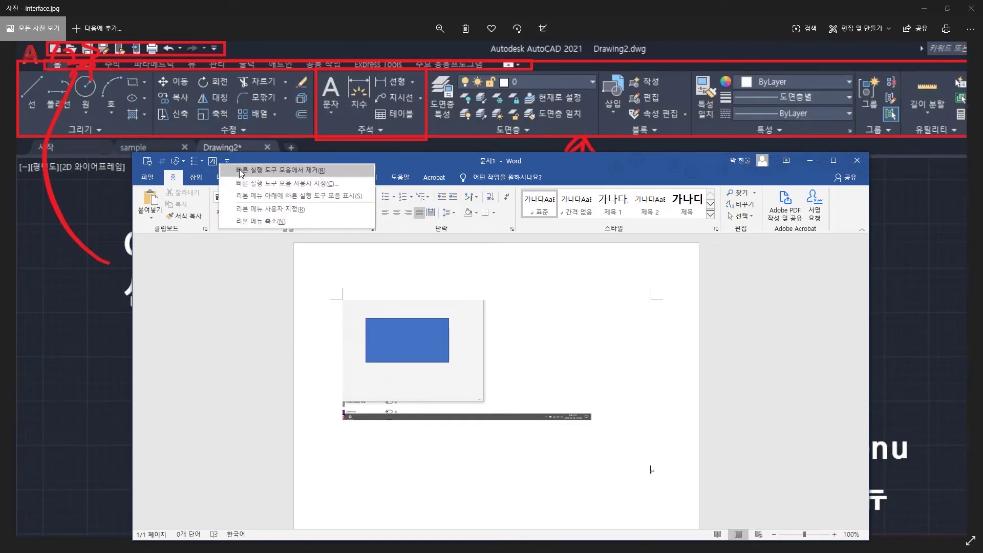
{"action": "left_click", "coordinate": [241, 173]}
{"action": "right_click", "coordinate": [195, 163]}
{"action": "left_click", "coordinate": [221, 172]}
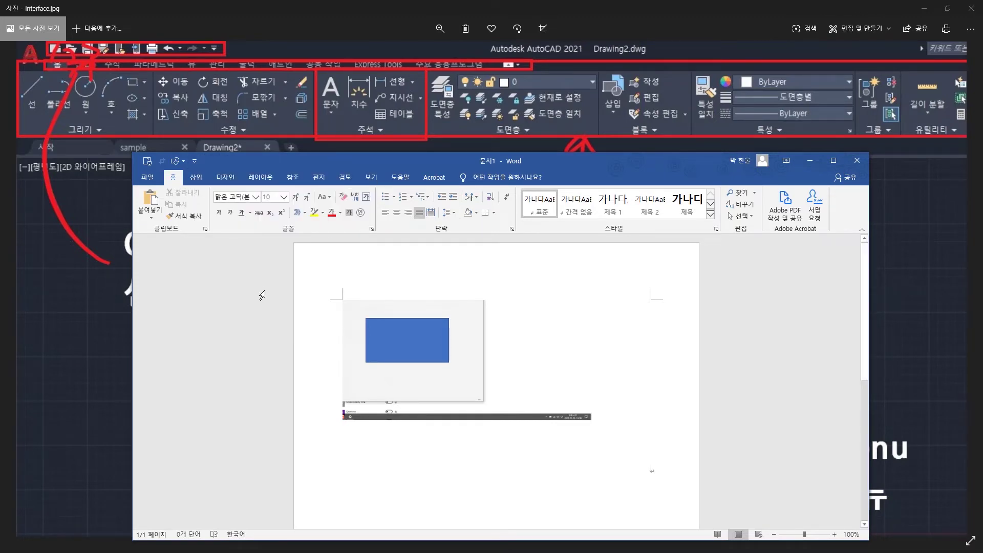
{"action": "left_click", "coordinate": [809, 161]}
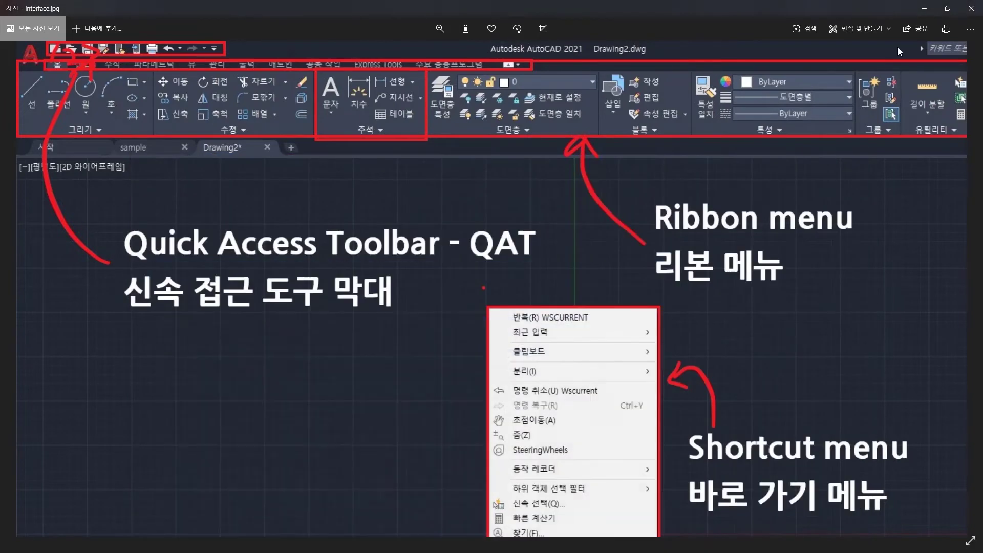
- Minimize the interface picture and look through the dimension types offered under Linear in AutoCAD's Home annotation commands
{"action": "left_click", "coordinate": [926, 7]}
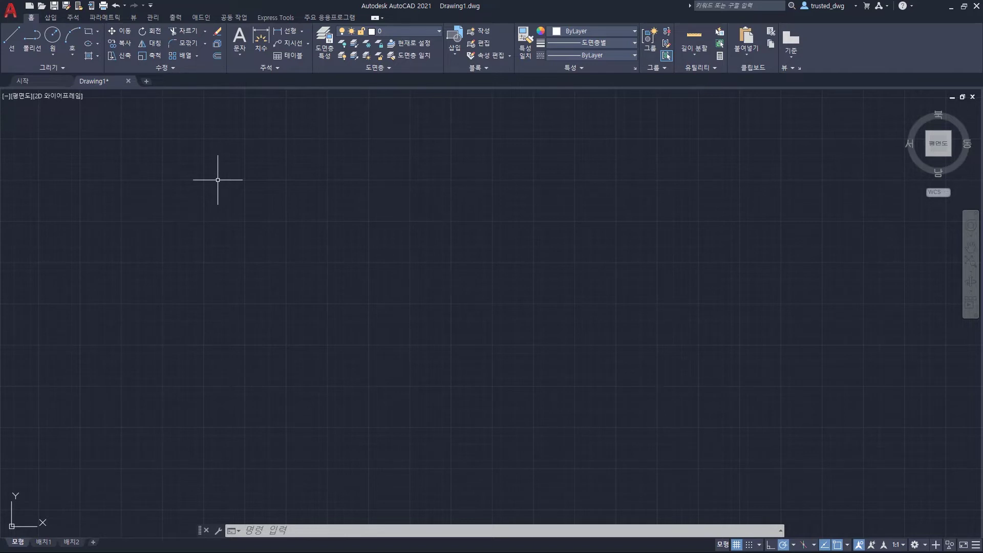
{"action": "left_click", "coordinate": [301, 31]}
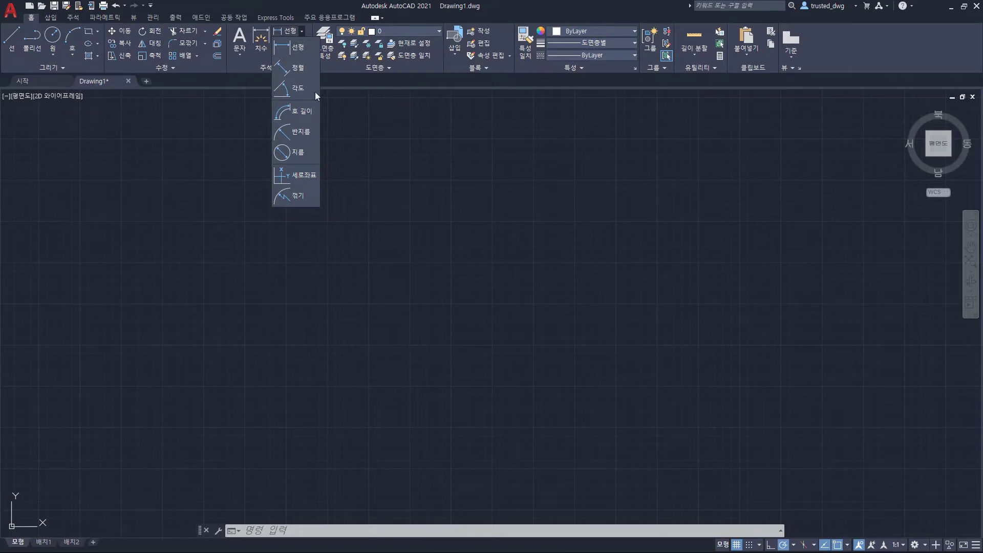
{"action": "left_click", "coordinate": [355, 198]}
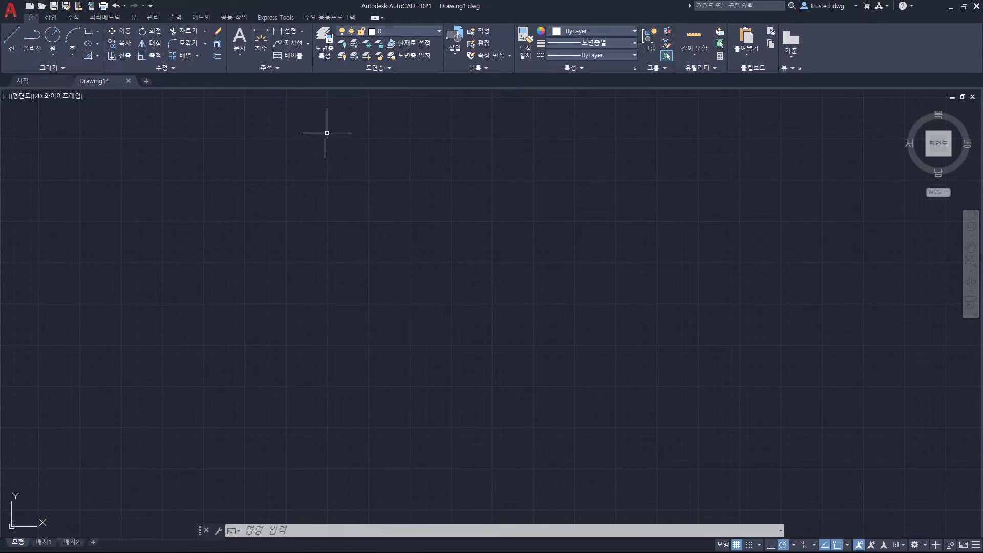
- Add the dimension Update and Reassociate commands from the Annotate commands to the Quick Access Toolbar
{"action": "left_click", "coordinate": [72, 18]}
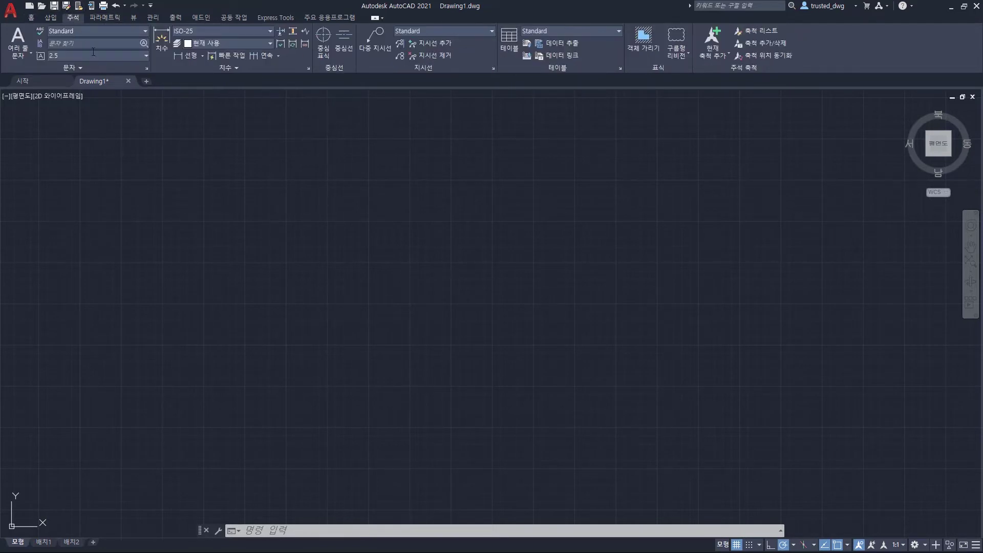
{"action": "right_click", "coordinate": [296, 43]}
{"action": "left_click", "coordinate": [327, 48]}
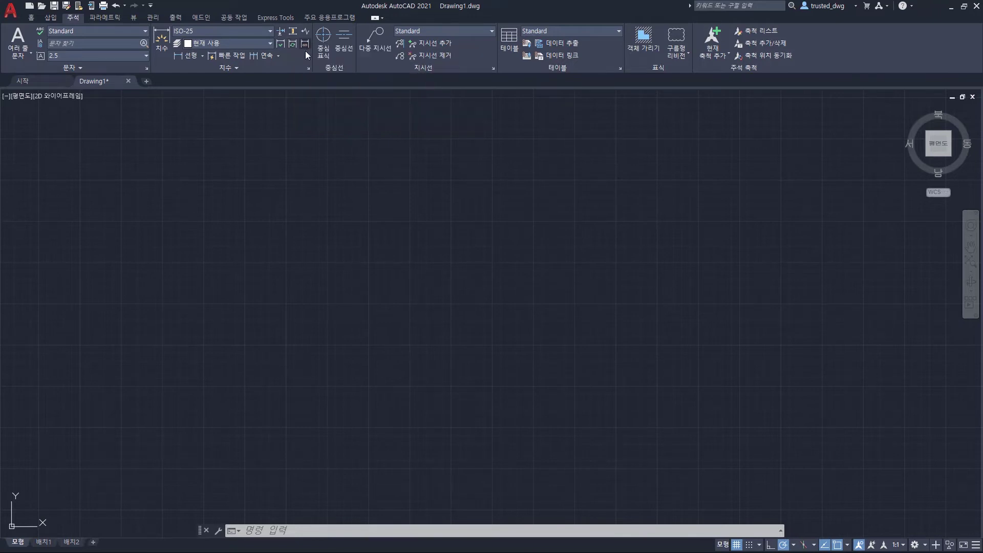
{"action": "right_click", "coordinate": [305, 43]}
{"action": "left_click", "coordinate": [327, 48]}
- Add the Dimension command and the Linear dimension drop-down from the Home commands to the Quick Access Toolbar
{"action": "left_click", "coordinate": [33, 17]}
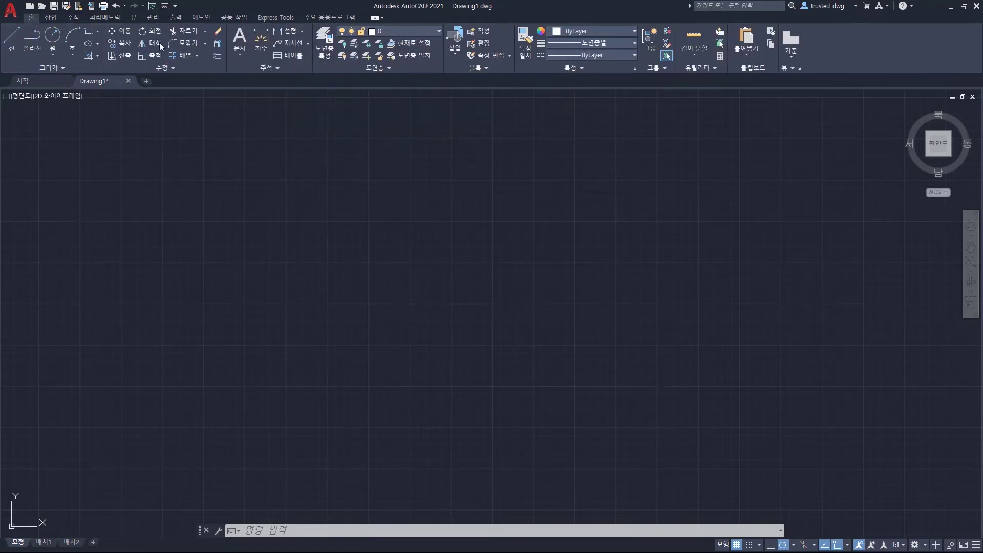
{"action": "right_click", "coordinate": [258, 39]}
{"action": "left_click", "coordinate": [277, 41]}
{"action": "right_click", "coordinate": [281, 30]}
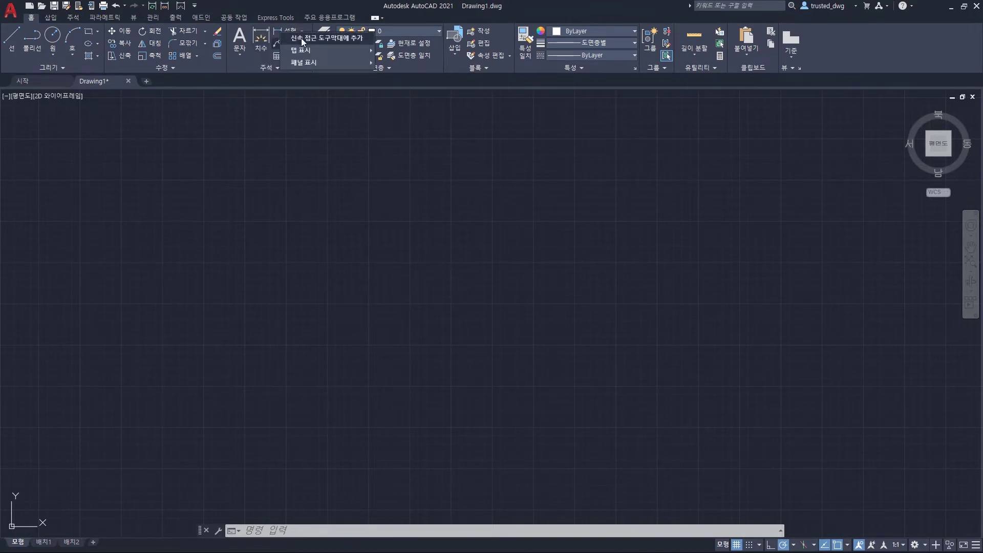
{"action": "left_click", "coordinate": [301, 38]}
- Add the Mirror, Copy, Stretch, Scale and Move modify commands to the Quick Access Toolbar
{"action": "right_click", "coordinate": [157, 40]}
{"action": "left_click", "coordinate": [162, 43]}
{"action": "right_click", "coordinate": [120, 43]}
{"action": "left_click", "coordinate": [124, 45]}
{"action": "right_click", "coordinate": [124, 56]}
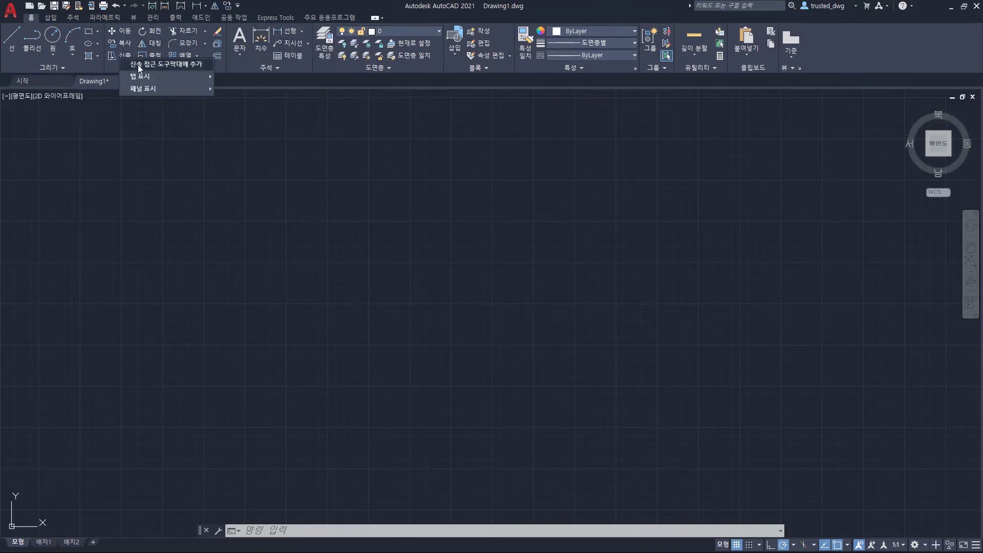
{"action": "left_click", "coordinate": [137, 65]}
{"action": "right_click", "coordinate": [152, 57]}
{"action": "left_click", "coordinate": [167, 63]}
{"action": "right_click", "coordinate": [128, 33]}
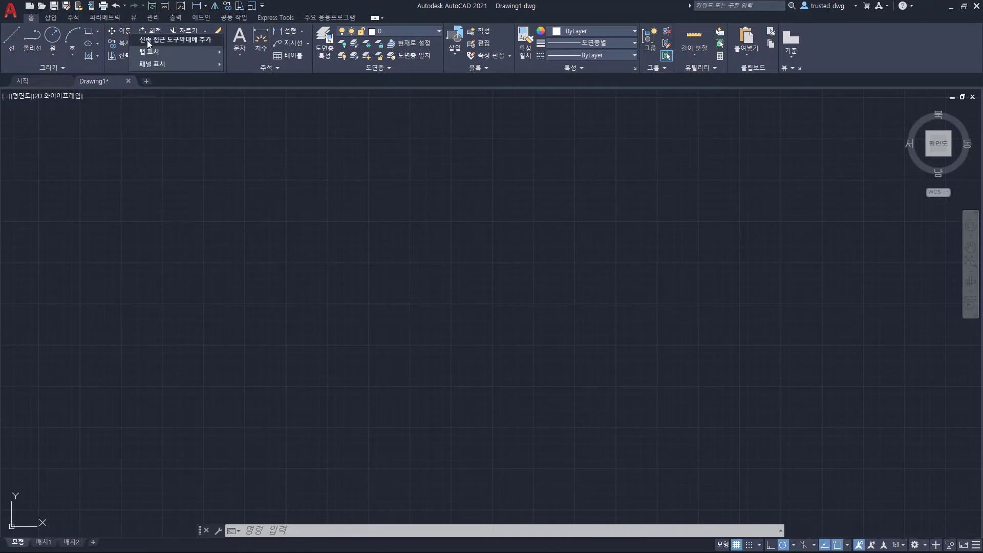
{"action": "left_click", "coordinate": [146, 40]}
- Add the Circle, Polyline and Line drawing commands to the Quick Access Toolbar
{"action": "right_click", "coordinate": [49, 38]}
{"action": "left_click", "coordinate": [59, 43]}
{"action": "right_click", "coordinate": [33, 42]}
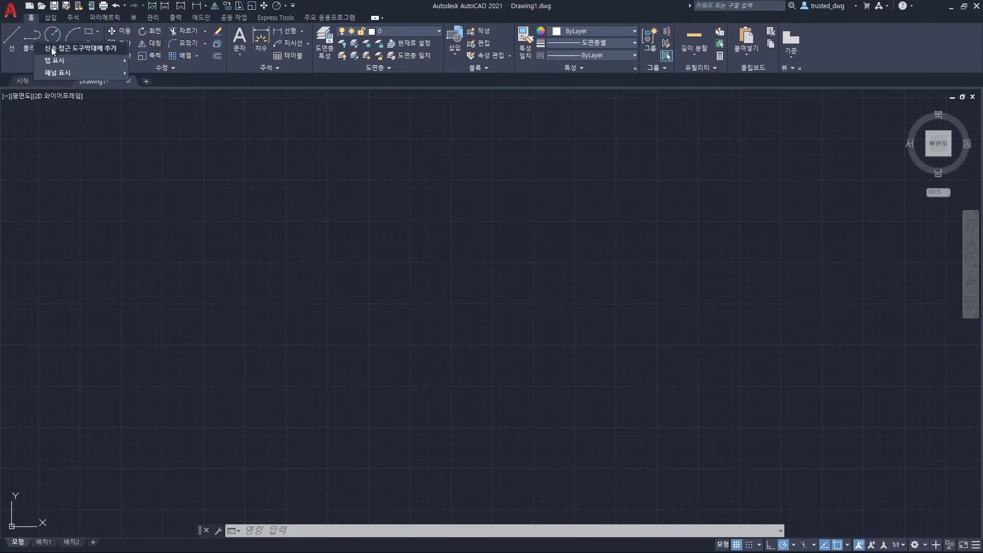
{"action": "left_click", "coordinate": [51, 48]}
{"action": "right_click", "coordinate": [13, 42]}
{"action": "left_click", "coordinate": [37, 47]}
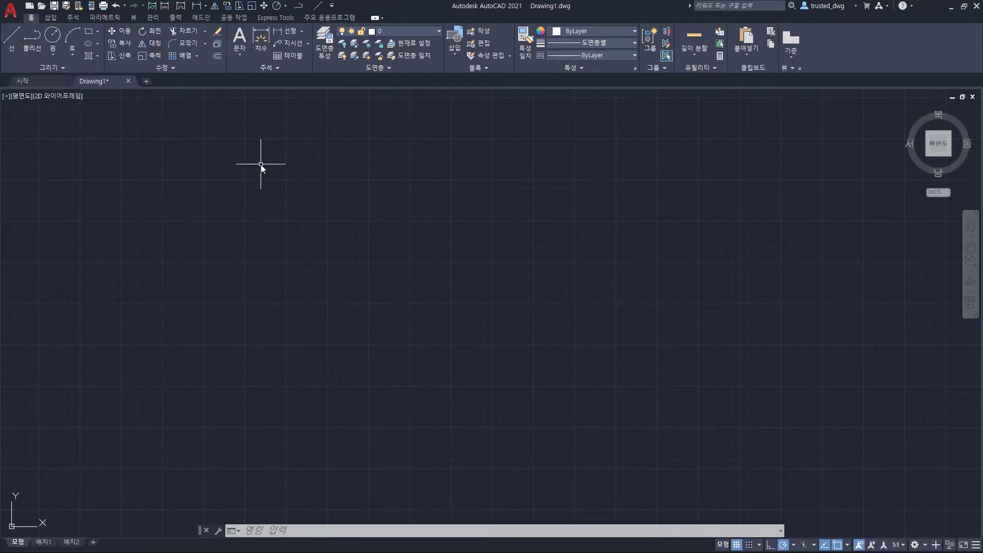
- Try the E command alias, then display the key tips of the Quick Access Toolbar and ribbon and dismiss them
{"action": "type", "text": "e"}
{"action": "key", "text": "Return"}
{"action": "key", "text": "alt"}
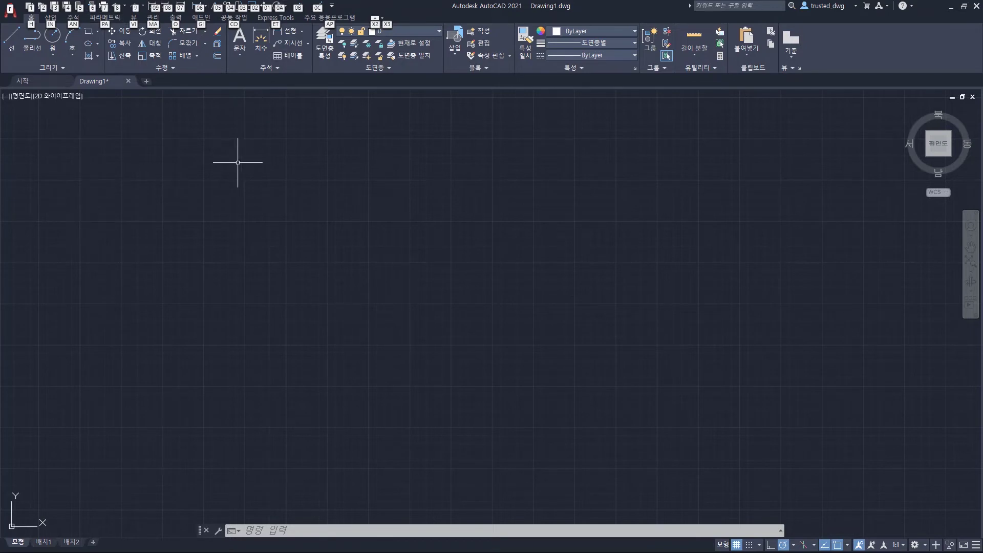
{"action": "key", "text": "Escape"}
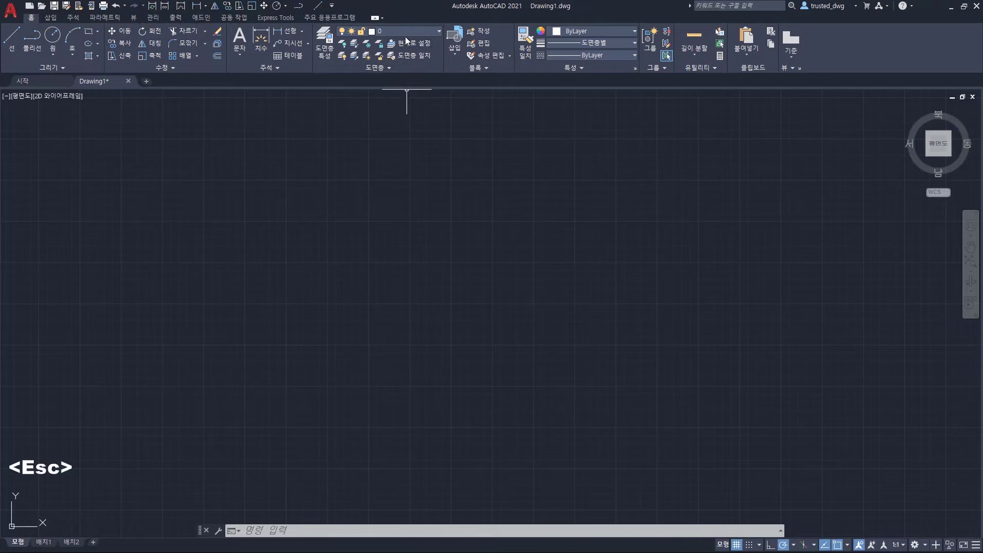
- Add the layer combo control to the Quick Access Toolbar and check its layer list there
{"action": "right_click", "coordinate": [405, 32]}
{"action": "left_click", "coordinate": [424, 36]}
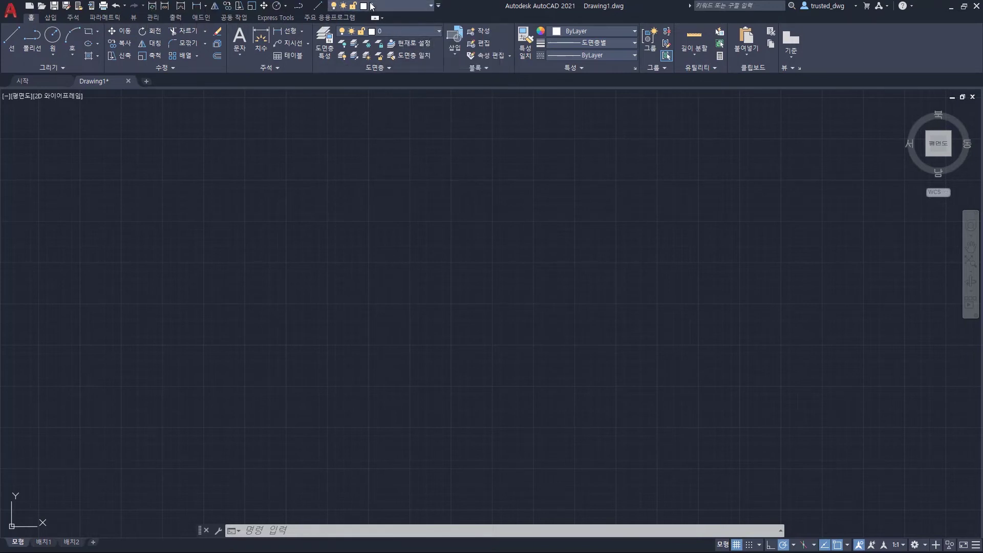
{"action": "left_click", "coordinate": [389, 5]}
{"action": "key", "text": "Escape"}
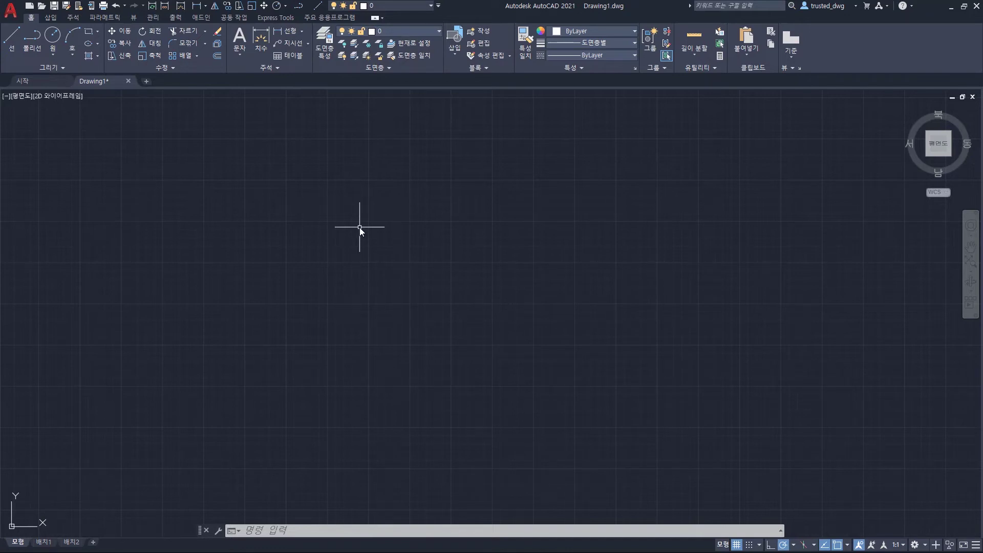
- View the command variants grouped under Rectangle, Arc, Circle and Linear dimension
{"action": "left_click", "coordinate": [98, 32]}
{"action": "left_click", "coordinate": [69, 55]}
{"action": "left_click", "coordinate": [53, 55]}
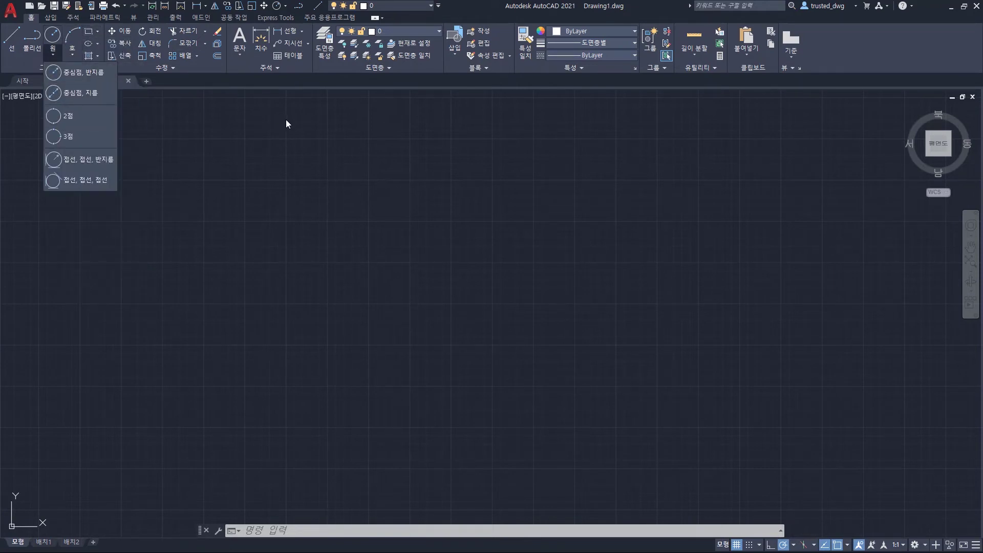
{"action": "left_click", "coordinate": [303, 31]}
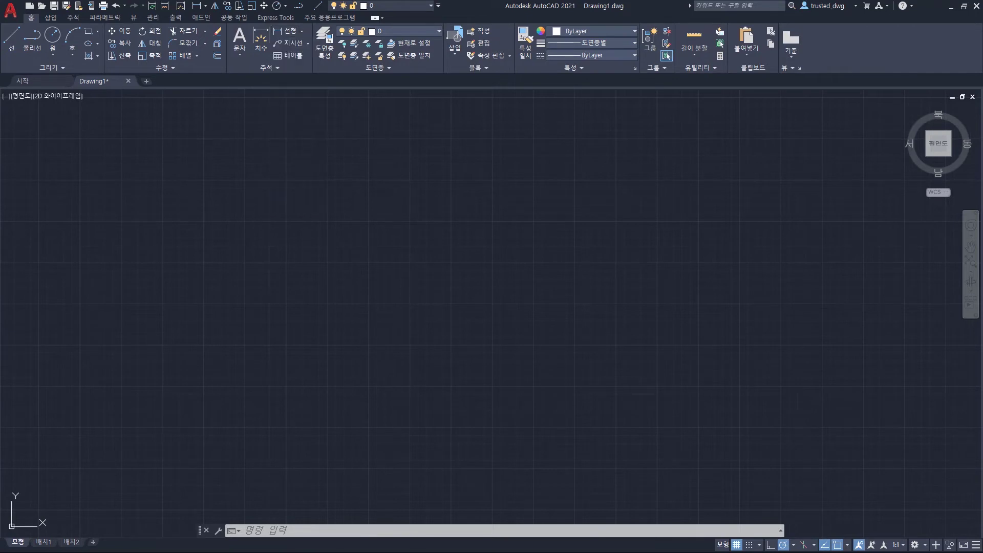
{"action": "right_click", "coordinate": [280, 32]}
- Access the Quick Access Toolbar's dimension drop-down through key tip 06, browse its dimension types up and down, and close it
{"action": "key", "text": "alt"}
{"action": "key", "text": "0"}
{"action": "key", "text": "6"}
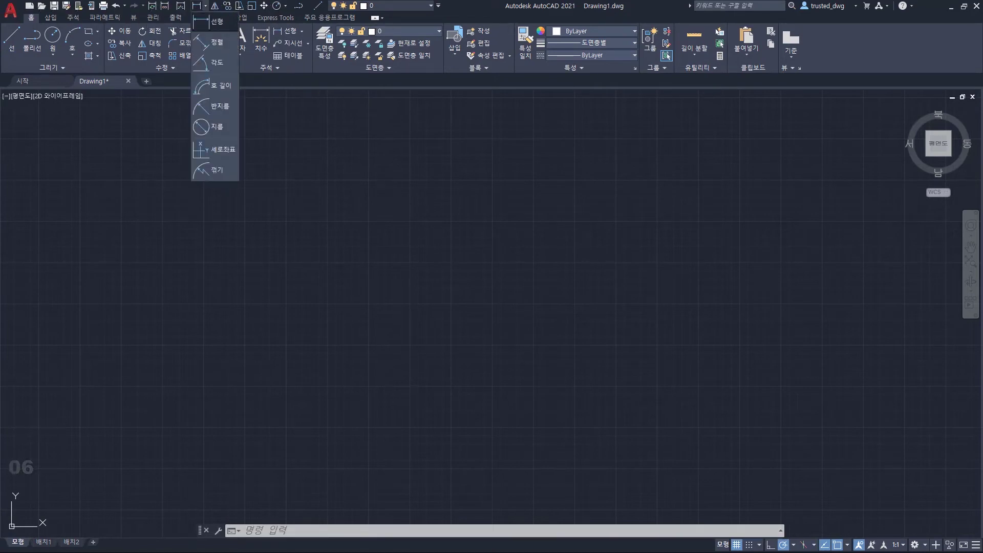
{"action": "key", "text": "Down"}
{"action": "key", "text": "Down"}
{"action": "key", "text": "Down"}
{"action": "key", "text": "Down"}
{"action": "key", "text": "Down"}
{"action": "key", "text": "Down"}
{"action": "key", "text": "Down"}
{"action": "key", "text": "Down"}
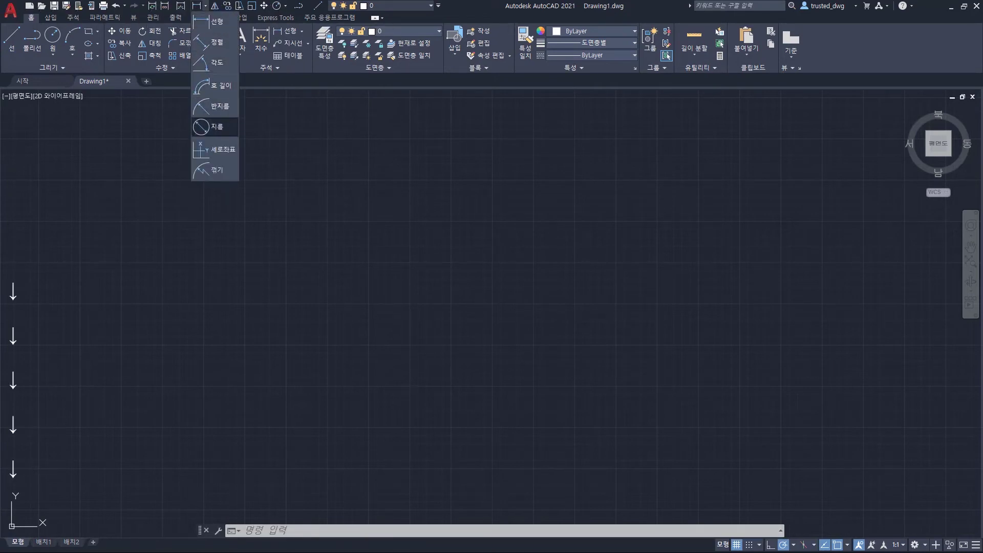
{"action": "key", "text": "Up"}
{"action": "key", "text": "Up"}
{"action": "key", "text": "Up"}
{"action": "key", "text": "Up"}
{"action": "key", "text": "Up"}
{"action": "key", "text": "Up"}
{"action": "key", "text": "Up"}
{"action": "key", "text": "Up"}
{"action": "key", "text": "Up"}
{"action": "key", "text": "Down"}
{"action": "key", "text": "Down"}
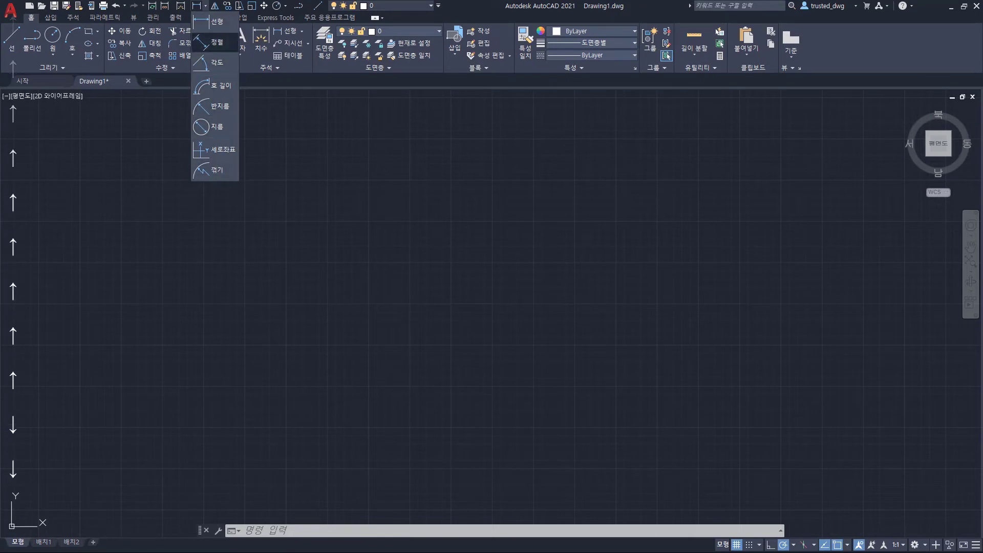
{"action": "left_click", "coordinate": [336, 147]}
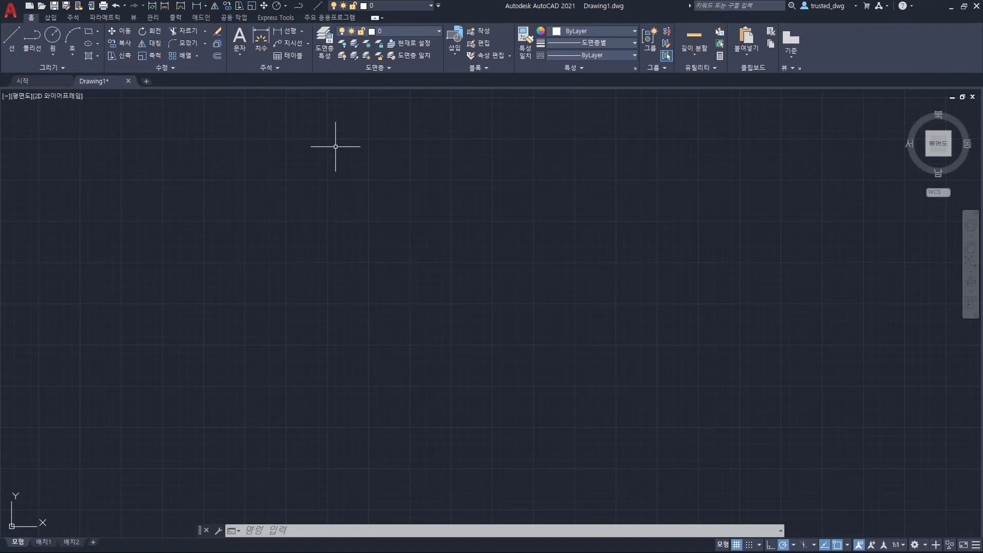
- Open the Customize User Interface dialog with the CUI command and expand Quick Access Toolbar 1 to its list of commands
{"action": "type", "text": "cui"}
{"action": "key", "text": "Return"}
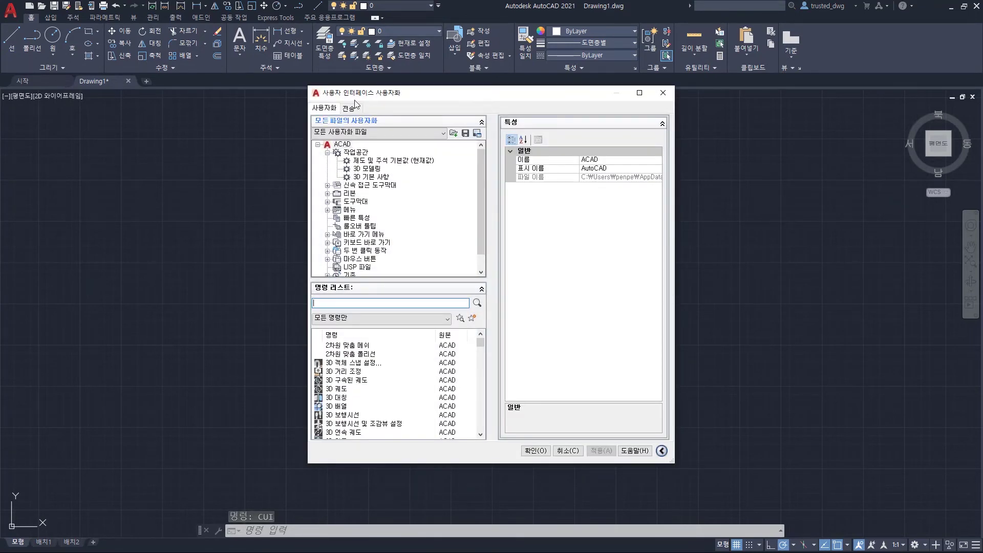
{"action": "left_click", "coordinate": [366, 185]}
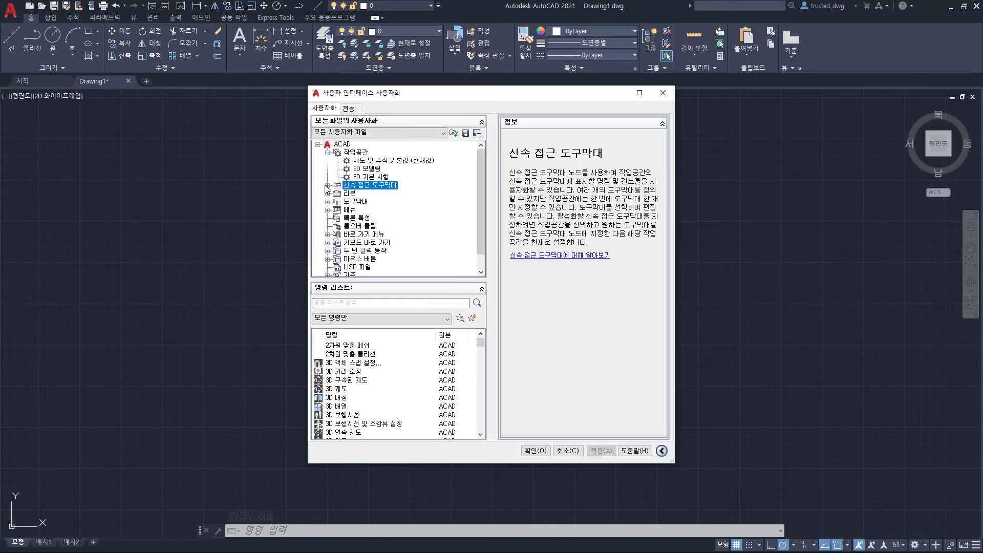
{"action": "left_click", "coordinate": [327, 185]}
{"action": "left_click", "coordinate": [338, 193]}
{"action": "left_click", "coordinate": [336, 194]}
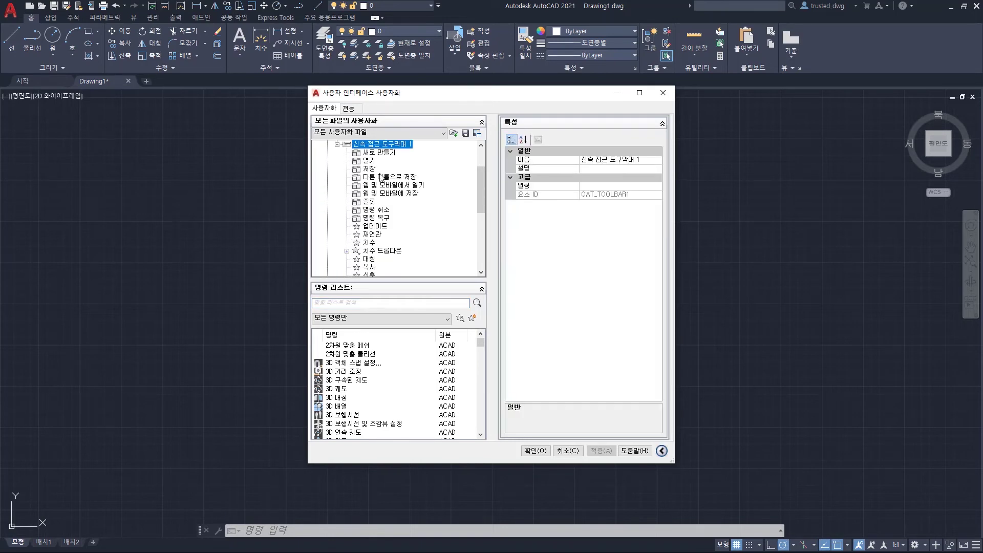
{"action": "scroll", "coordinate": [376, 174], "scroll_direction": "down", "scroll_amount": 3}
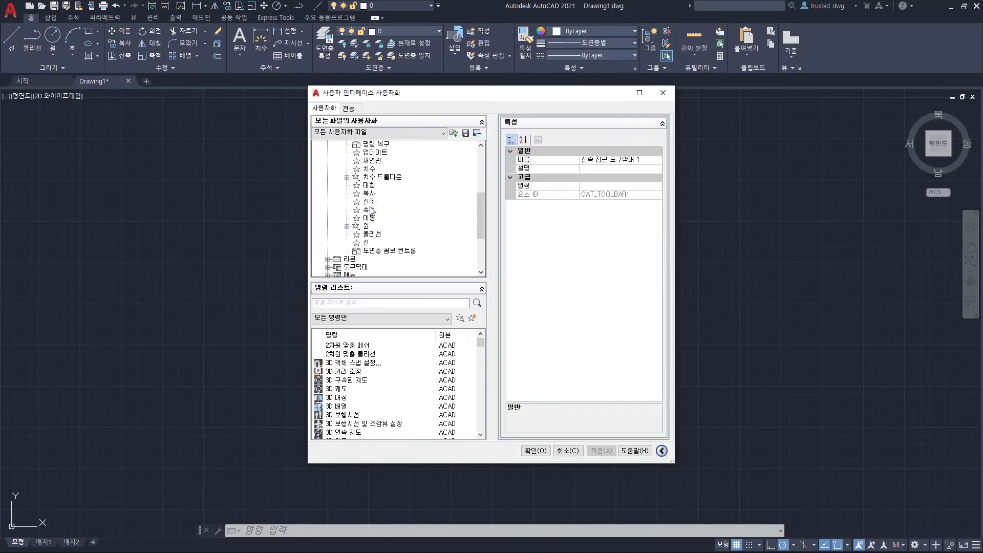
{"action": "scroll", "coordinate": [371, 207], "scroll_direction": "up", "scroll_amount": 1}
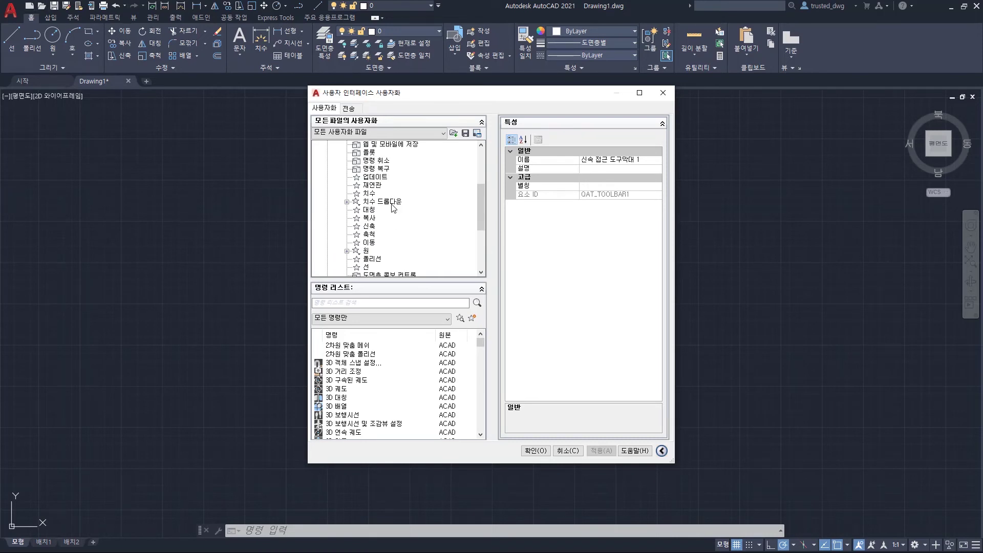
- Expand the dimension drop-down in Quick Access Toolbar 1 and move Linear out of it to directly after Reassociate
{"action": "left_click", "coordinate": [392, 203]}
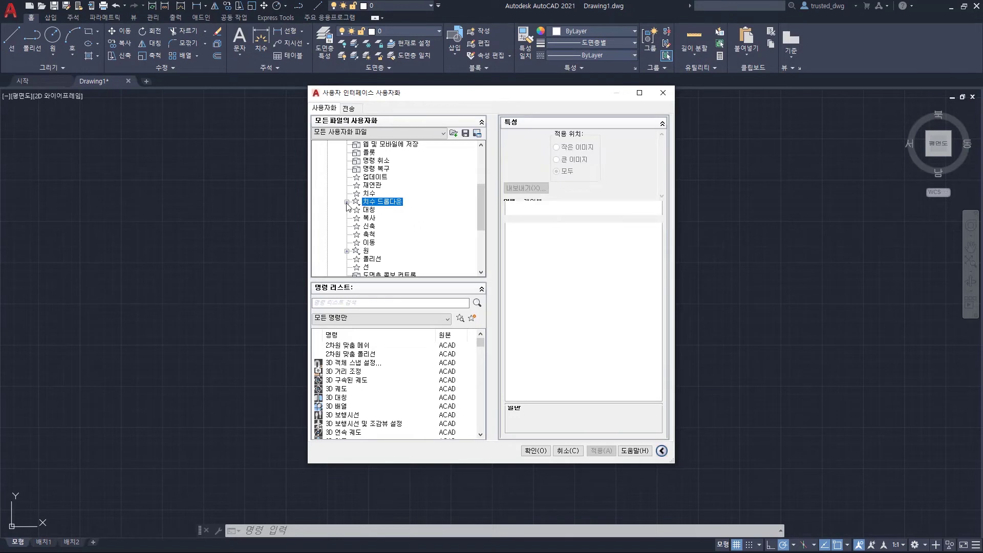
{"action": "left_click", "coordinate": [346, 202]}
{"action": "left_click", "coordinate": [379, 185]}
{"action": "left_click", "coordinate": [382, 194]}
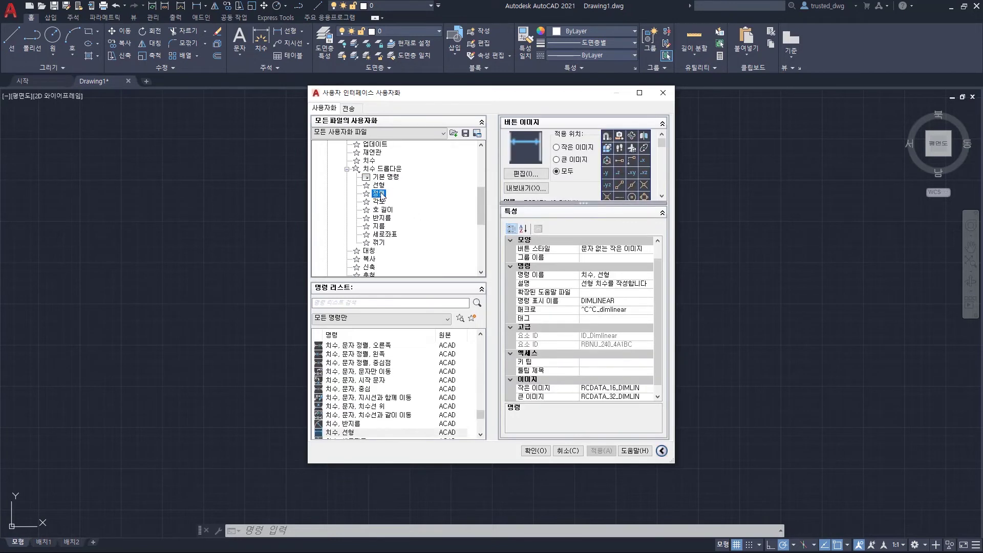
{"action": "scroll", "coordinate": [400, 206], "scroll_direction": "up", "scroll_amount": 1}
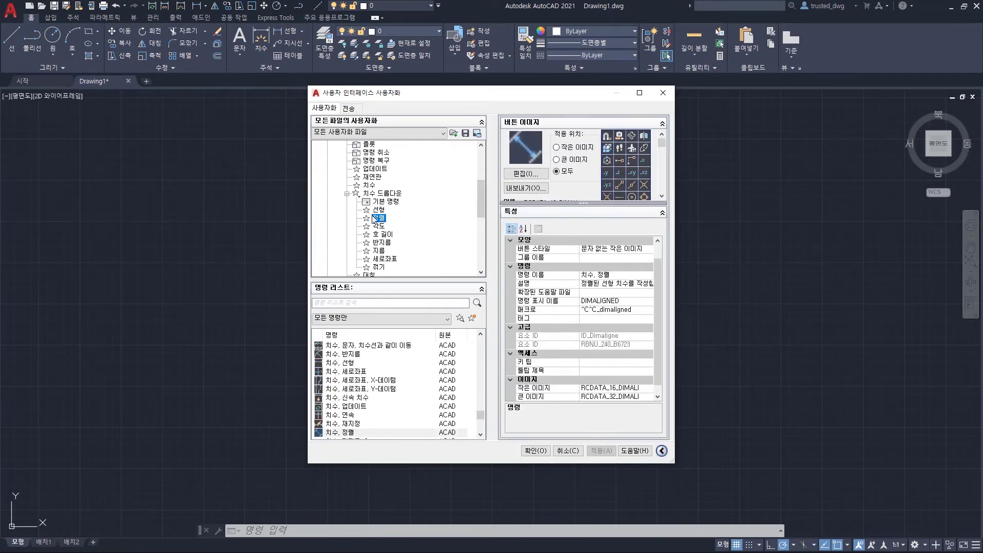
{"action": "left_click", "coordinate": [379, 210]}
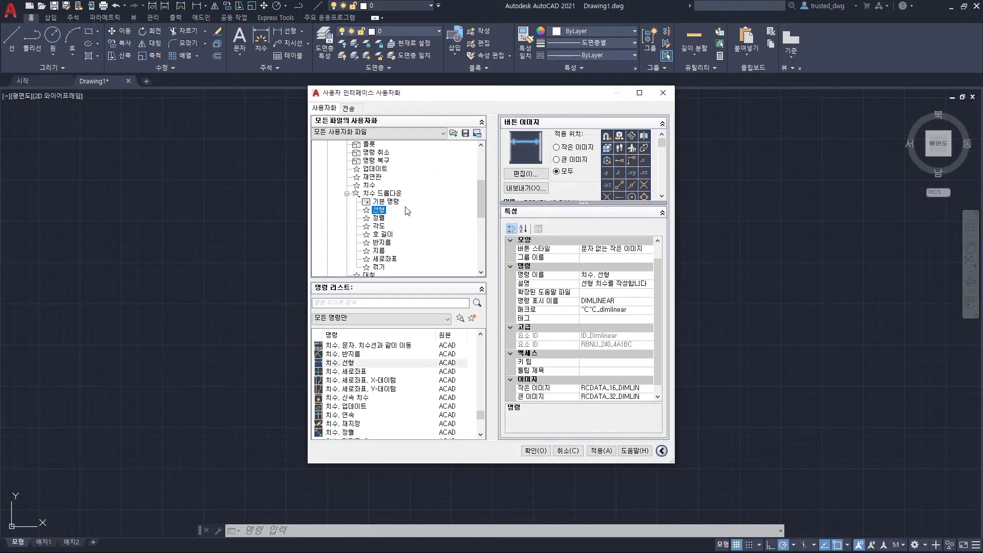
{"action": "left_click_drag", "start_coordinate": [407, 210], "coordinate": [417, 186]}
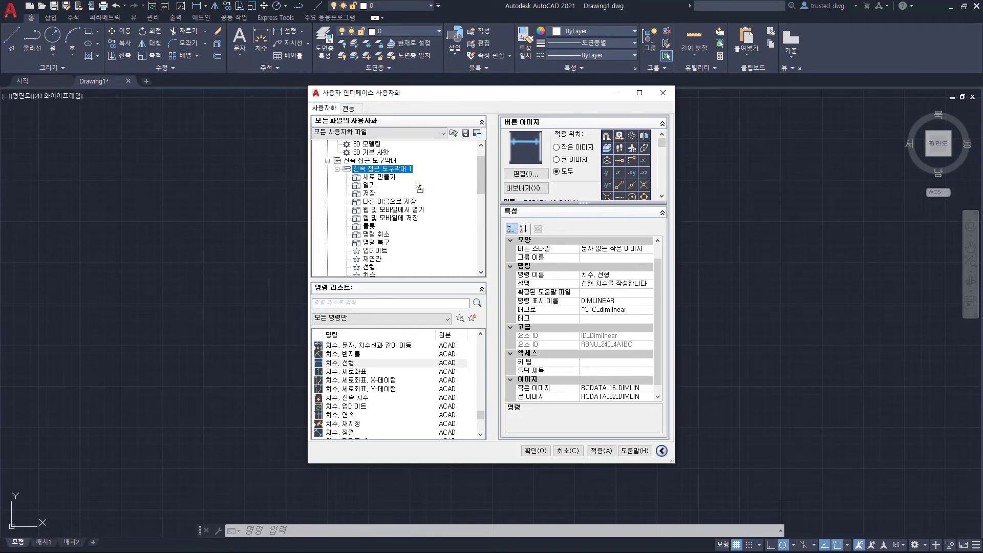
- Copy the Aligned dimension command from the dimension drop-down and paste it directly into Quick Access Toolbar 1
{"action": "scroll", "coordinate": [417, 185], "scroll_direction": "down", "scroll_amount": 4}
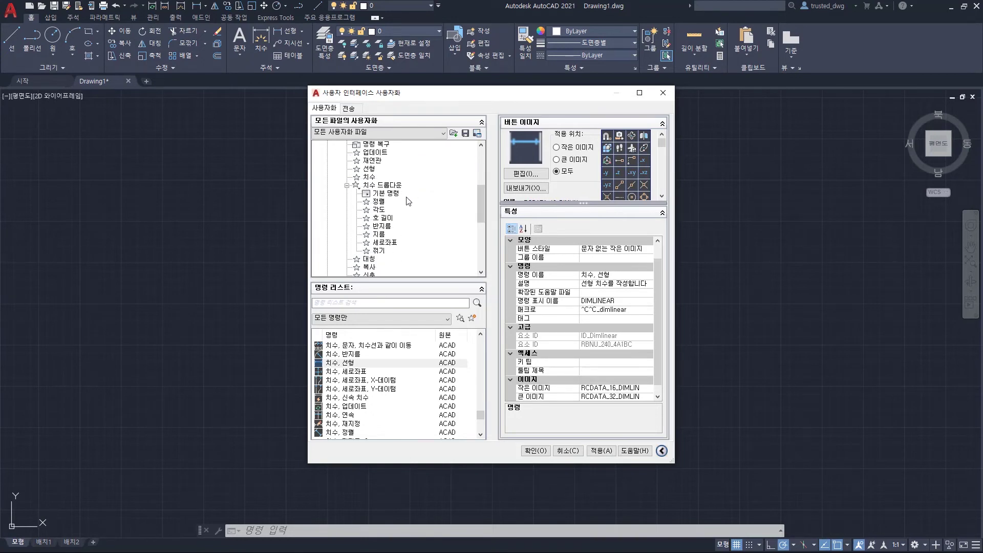
{"action": "left_click", "coordinate": [381, 203]}
{"action": "right_click", "coordinate": [380, 203]}
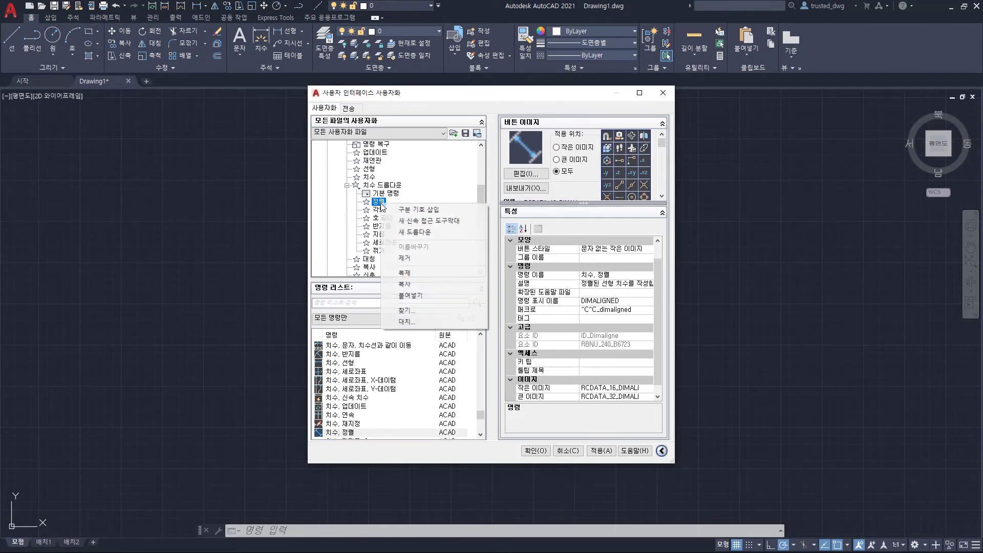
{"action": "left_click", "coordinate": [422, 282]}
{"action": "scroll", "coordinate": [402, 213], "scroll_direction": "up", "scroll_amount": 4}
{"action": "left_click", "coordinate": [380, 169]}
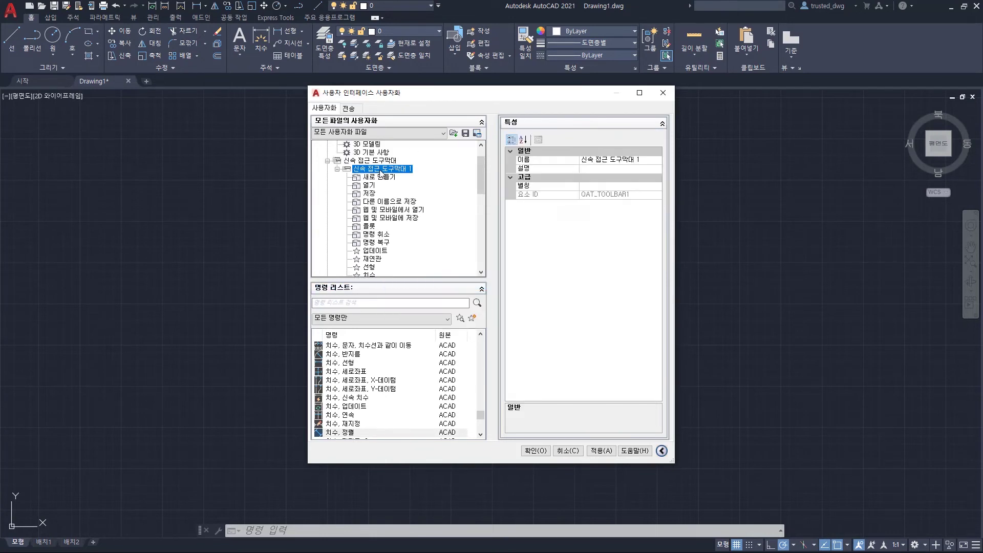
{"action": "right_click", "coordinate": [381, 172]}
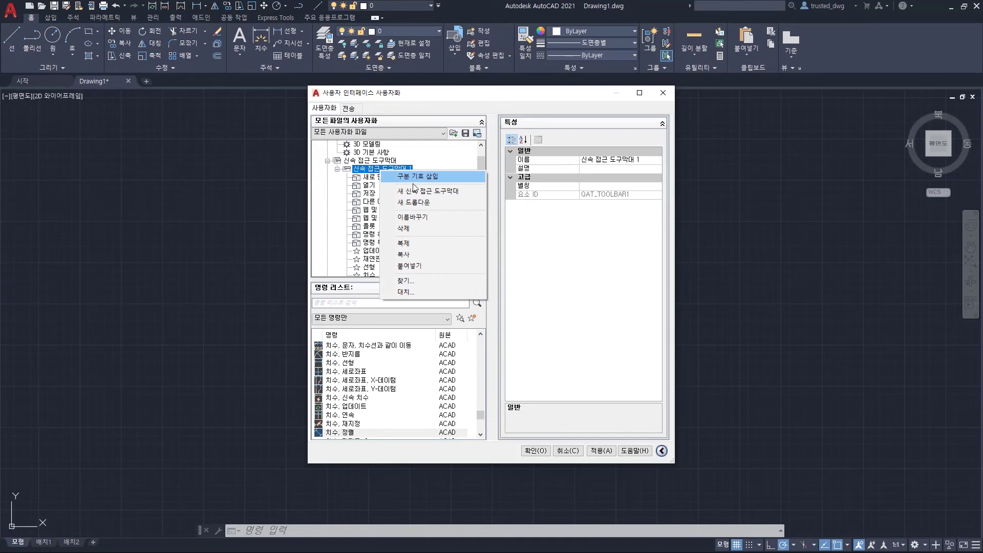
{"action": "left_click", "coordinate": [416, 263]}
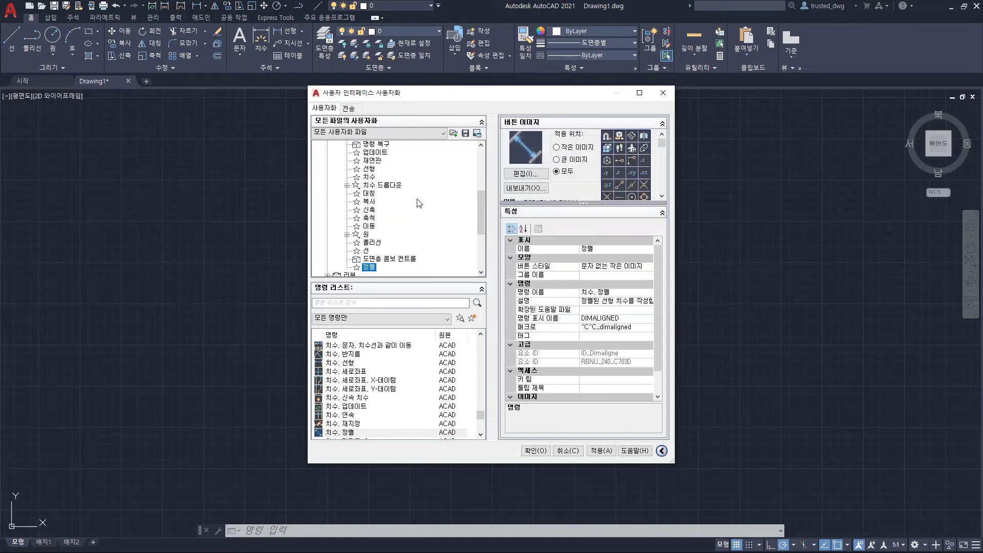
- Reduce Quick Access Toolbar 1 to Linear, Aligned and the layer combo control in that order, and save the customization
{"action": "left_click_drag", "start_coordinate": [367, 169], "coordinate": [384, 180]}
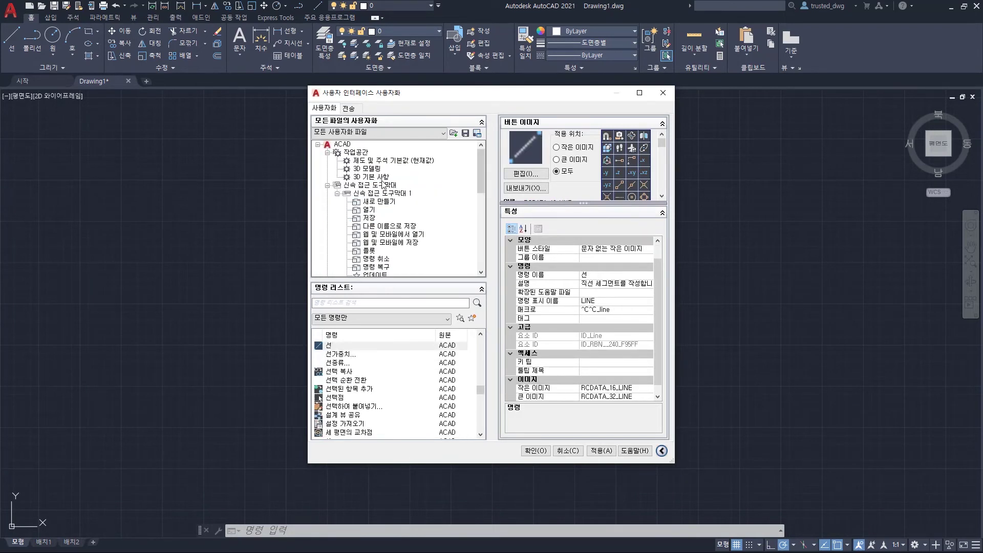
{"action": "left_click", "coordinate": [372, 203], "text": "shift"}
{"action": "right_click", "coordinate": [372, 208]}
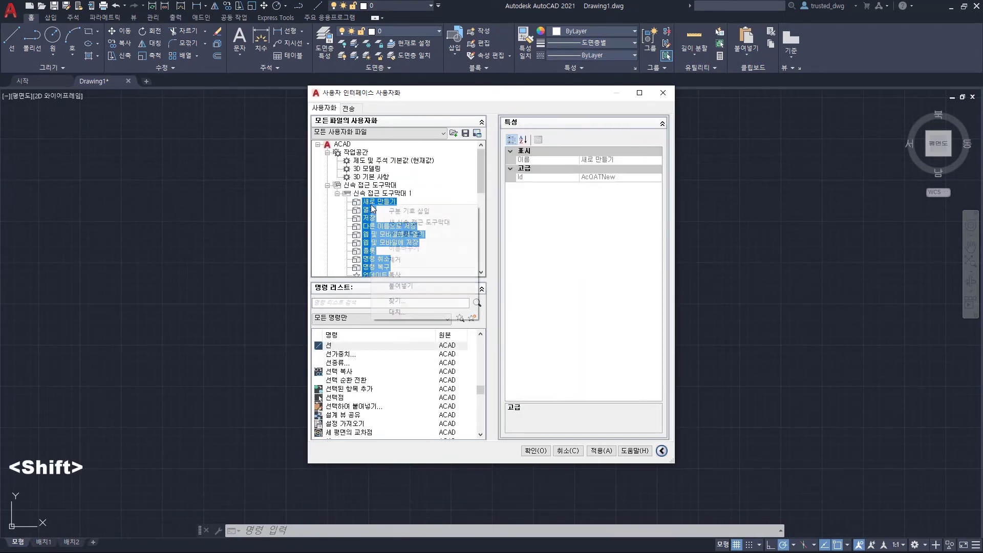
{"action": "left_click", "coordinate": [406, 263]}
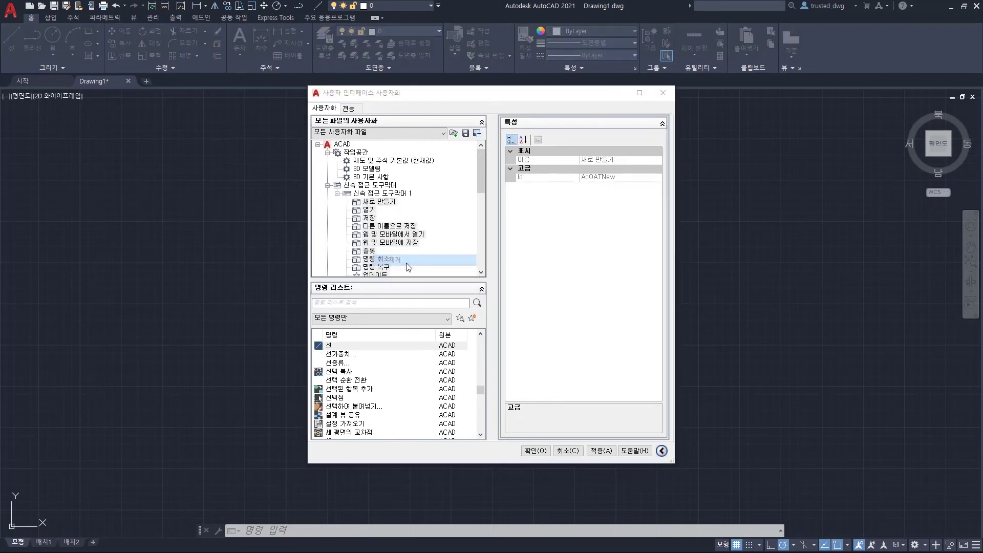
{"action": "left_click", "coordinate": [480, 303]}
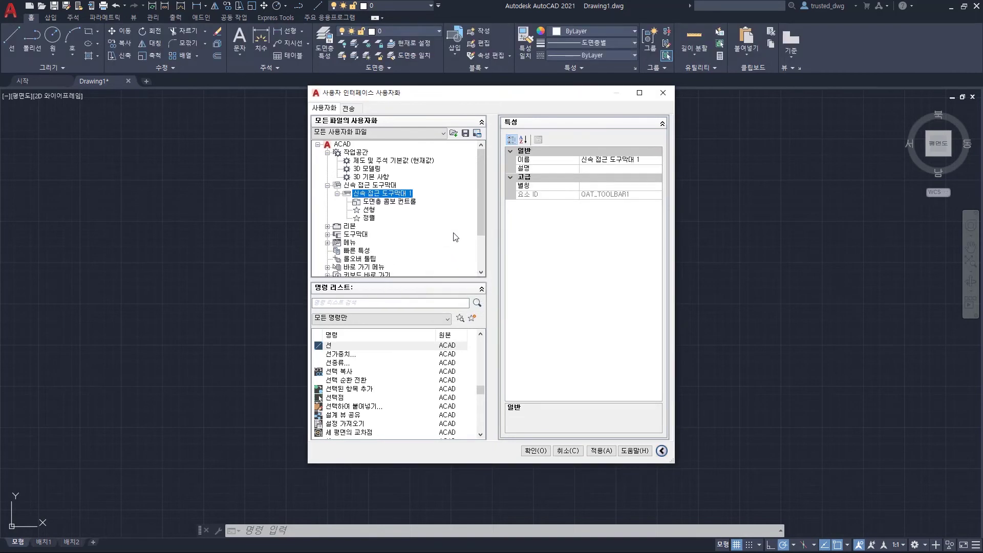
{"action": "left_click", "coordinate": [411, 200]}
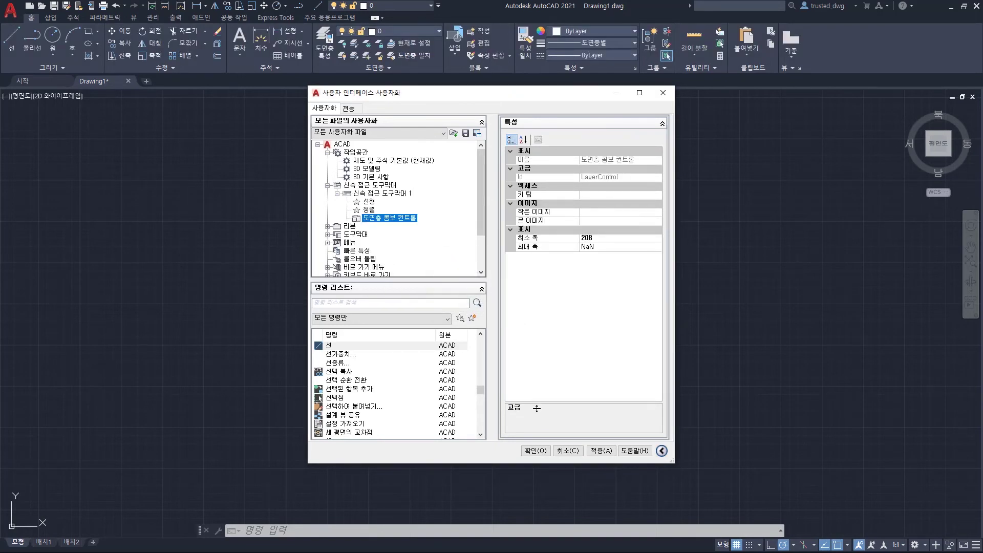
{"action": "left_click", "coordinate": [548, 452]}
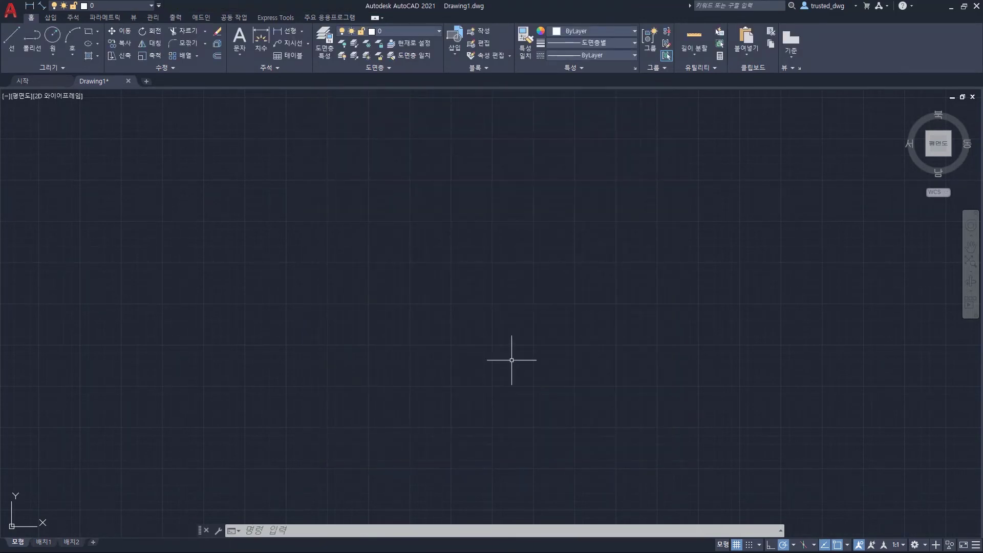
- Remove the layer combo control from the Quick Access Toolbar, keeping only Linear and Aligned
{"action": "left_click", "coordinate": [106, 4]}
{"action": "left_click", "coordinate": [106, 4]}
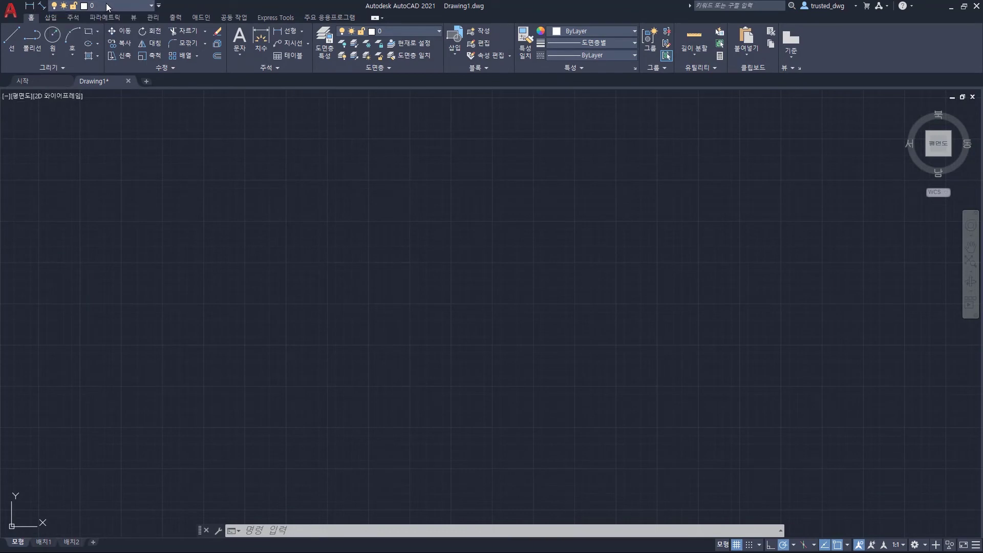
{"action": "right_click", "coordinate": [106, 4]}
{"action": "left_click", "coordinate": [128, 11]}
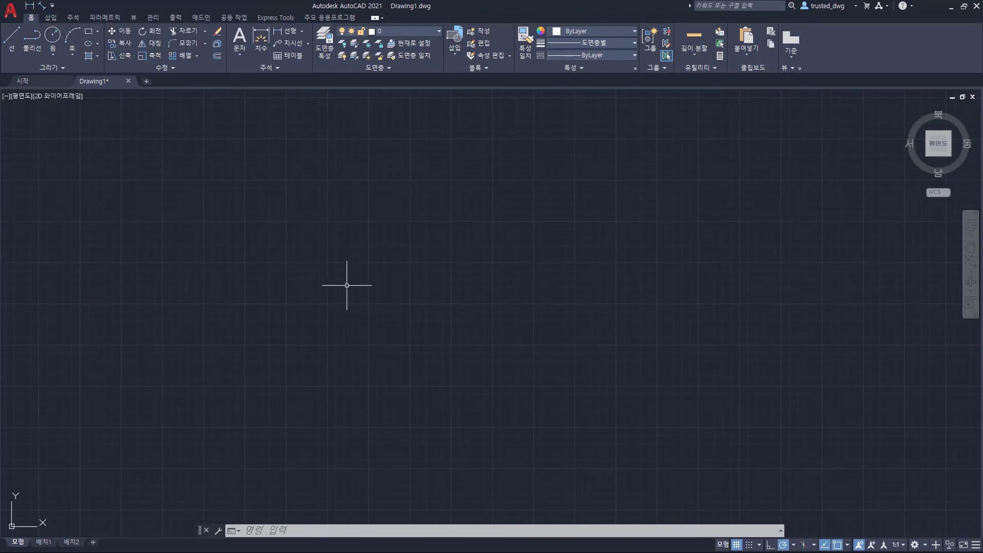
- Use key tips 1 and 2 to place a horizontal linear dimension of about 109 and an aligned dimension of about 118.5
{"action": "scroll", "coordinate": [92, 103], "scroll_direction": "up", "scroll_amount": 1}
{"action": "key", "text": "alt+1"}
{"action": "left_click", "coordinate": [261, 349]}
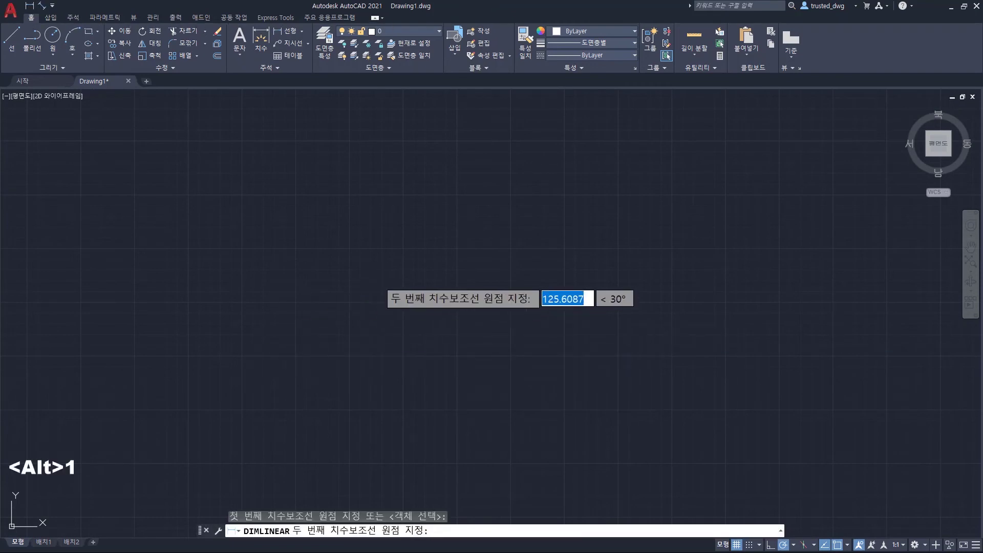
{"action": "left_click", "coordinate": [379, 282]}
{"action": "left_click", "coordinate": [352, 204]}
{"action": "key", "text": "alt+2"}
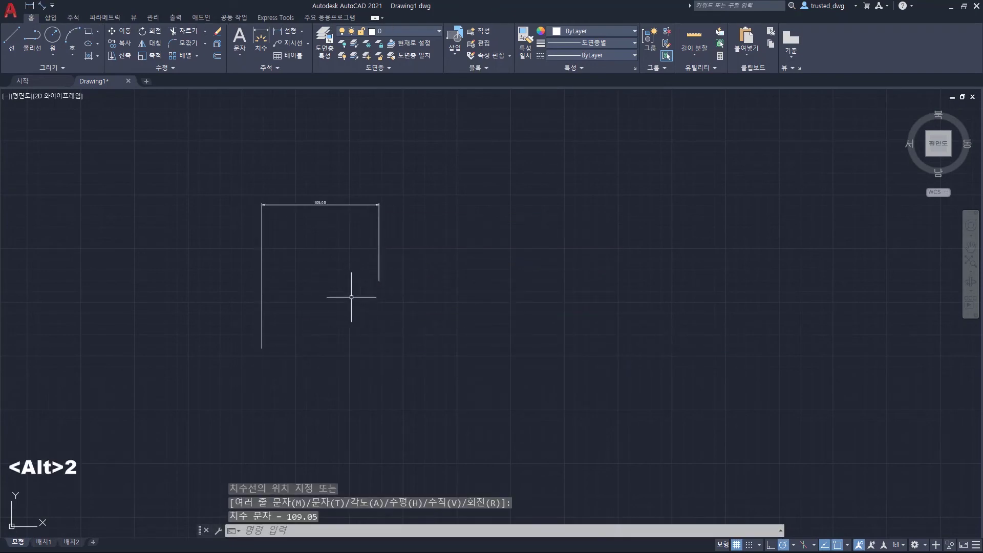
{"action": "left_click", "coordinate": [340, 287]}
{"action": "left_click", "coordinate": [428, 378]}
{"action": "left_click", "coordinate": [463, 249]}
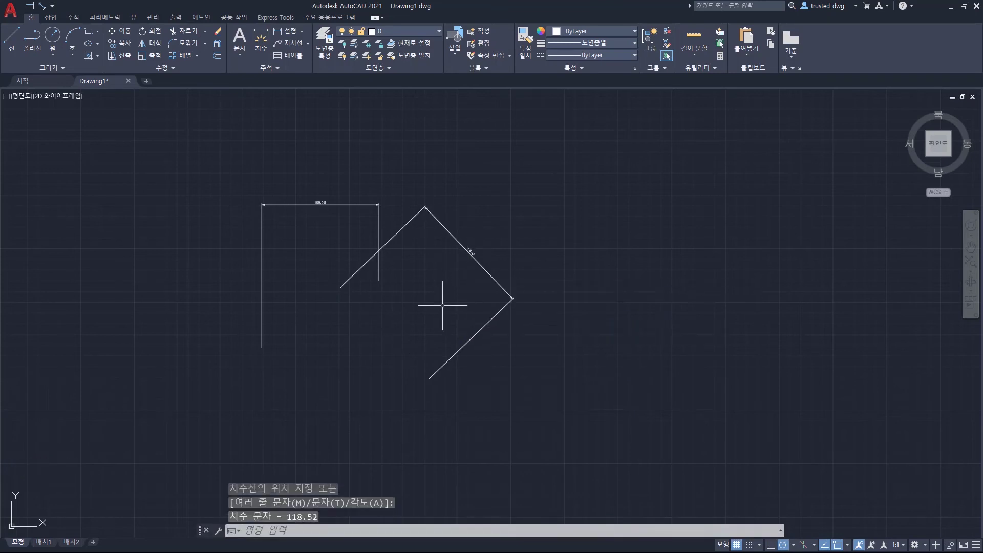
- Use key tips 1 and 2 again to place a vertical linear dimension beside the aligned one and another aligned dimension below it
{"action": "key", "text": "alt+1"}
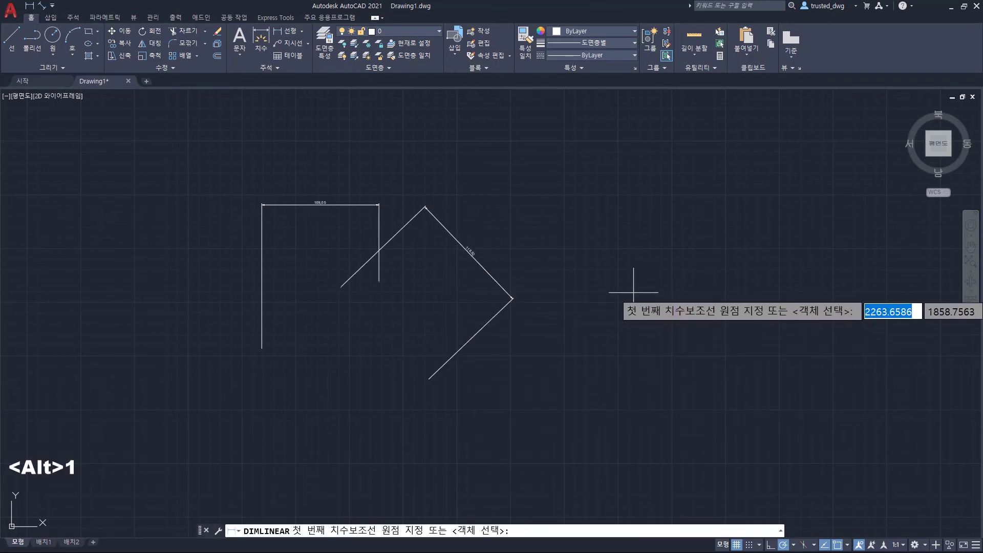
{"action": "left_click", "coordinate": [634, 291]}
{"action": "left_click", "coordinate": [547, 362]}
{"action": "left_click", "coordinate": [513, 233]}
{"action": "key", "text": "alt+2"}
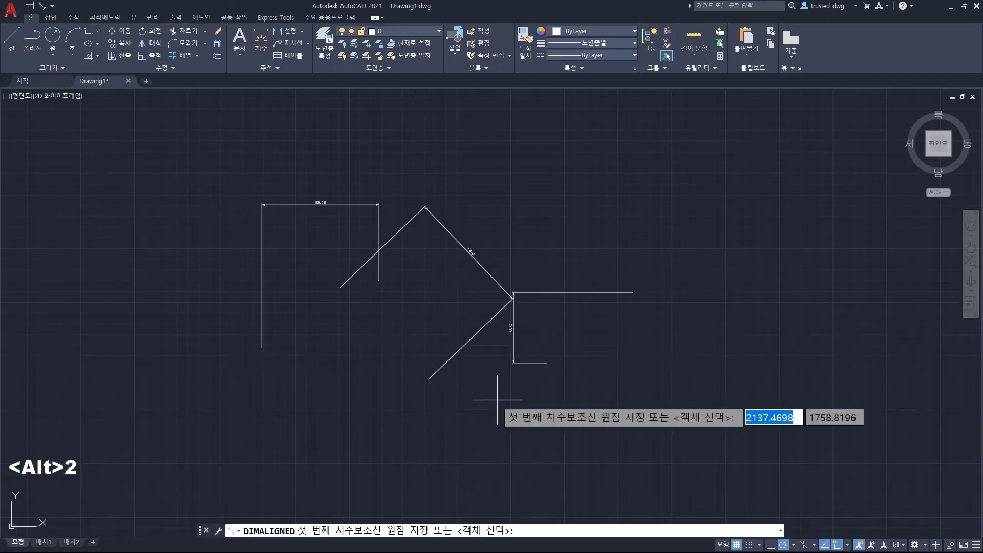
{"action": "left_click", "coordinate": [469, 402]}
{"action": "left_click", "coordinate": [572, 435]}
{"action": "left_click", "coordinate": [618, 246]}
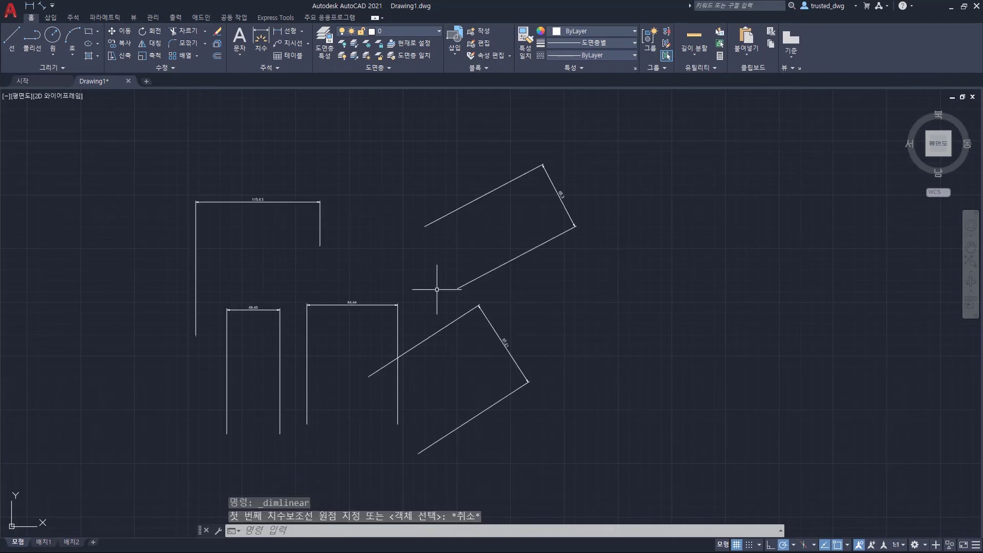
- Place a horizontal linear dimension of about 42 to the right of the existing dimensions using key tip 1
{"action": "key", "text": "alt+1"}
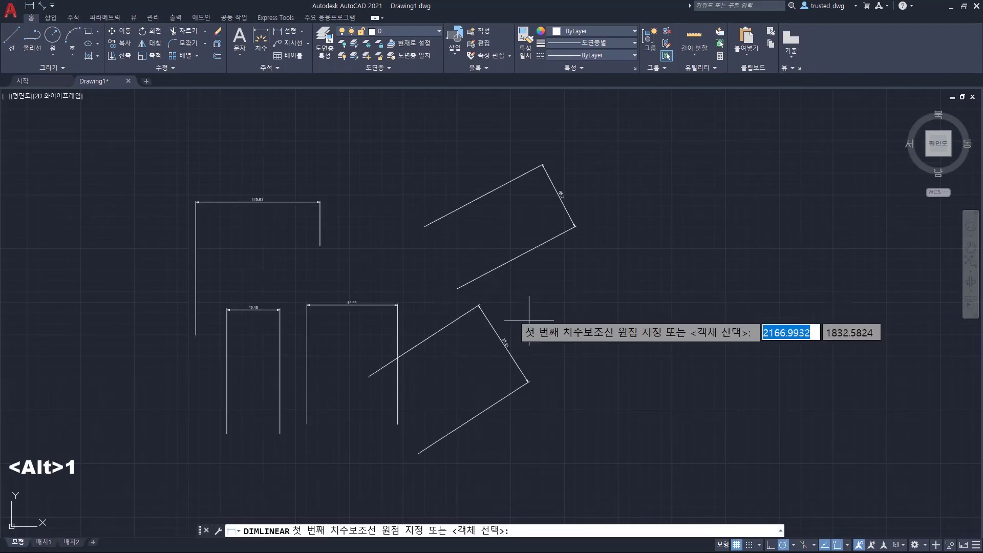
{"action": "left_click", "coordinate": [552, 329]}
{"action": "left_click", "coordinate": [595, 362]}
{"action": "left_click", "coordinate": [613, 258]}
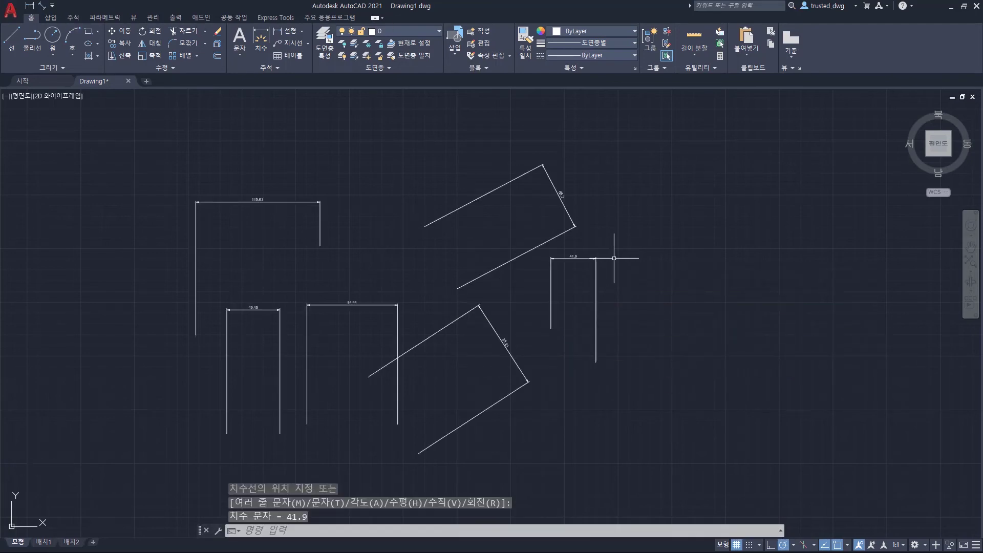
- Place two aligned dimensions using key tip 2, one at the far right and one above the middle of the dimension group
{"action": "key", "text": "alt+2"}
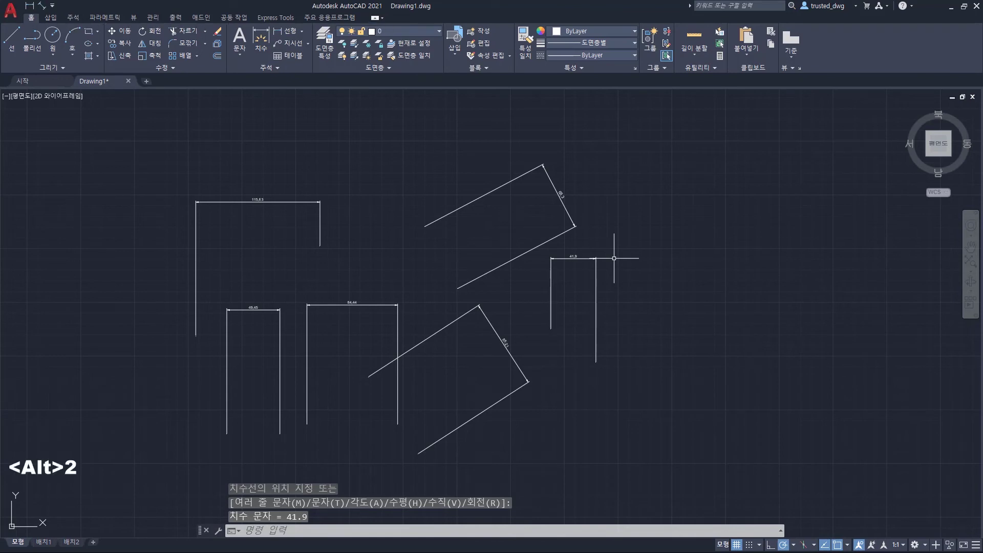
{"action": "left_click", "coordinate": [625, 278]}
{"action": "left_click", "coordinate": [681, 317]}
{"action": "key", "text": "alt+2"}
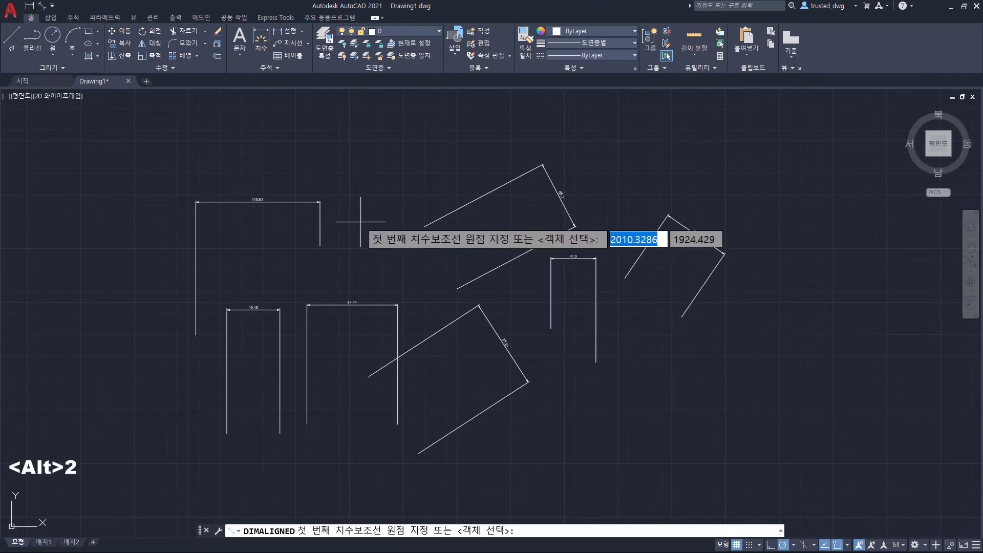
{"action": "left_click", "coordinate": [361, 222]}
{"action": "left_click", "coordinate": [408, 257]}
{"action": "left_click", "coordinate": [445, 159]}
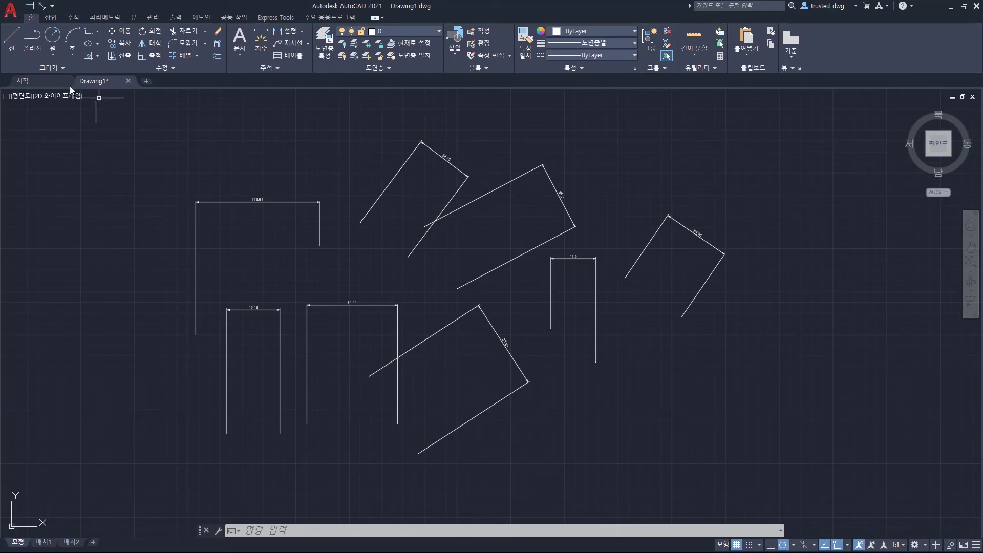
- Place seven points in the empty area above the widest linear dimension with Multiple Points, and end the command
{"action": "left_click", "coordinate": [47, 69]}
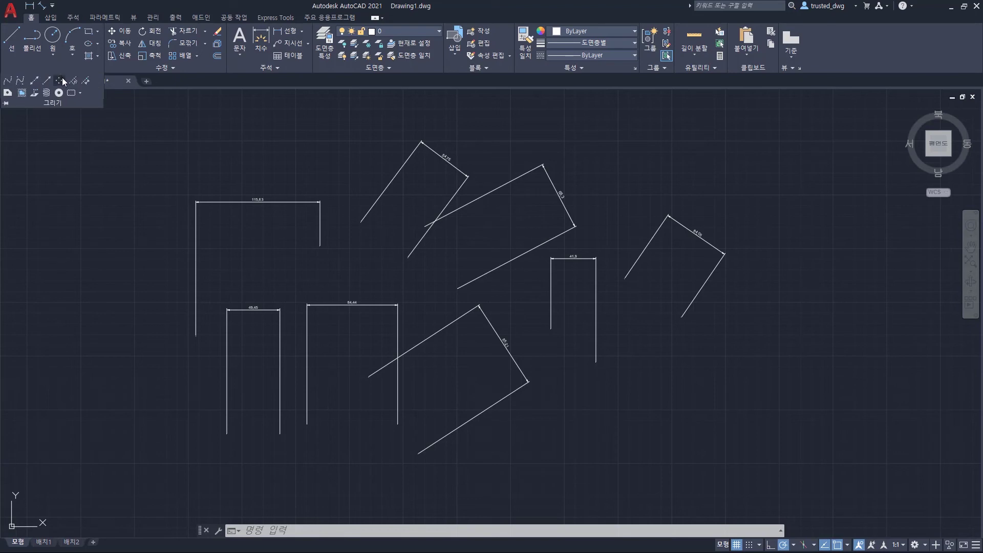
{"action": "left_click", "coordinate": [62, 79]}
{"action": "left_click", "coordinate": [101, 207]}
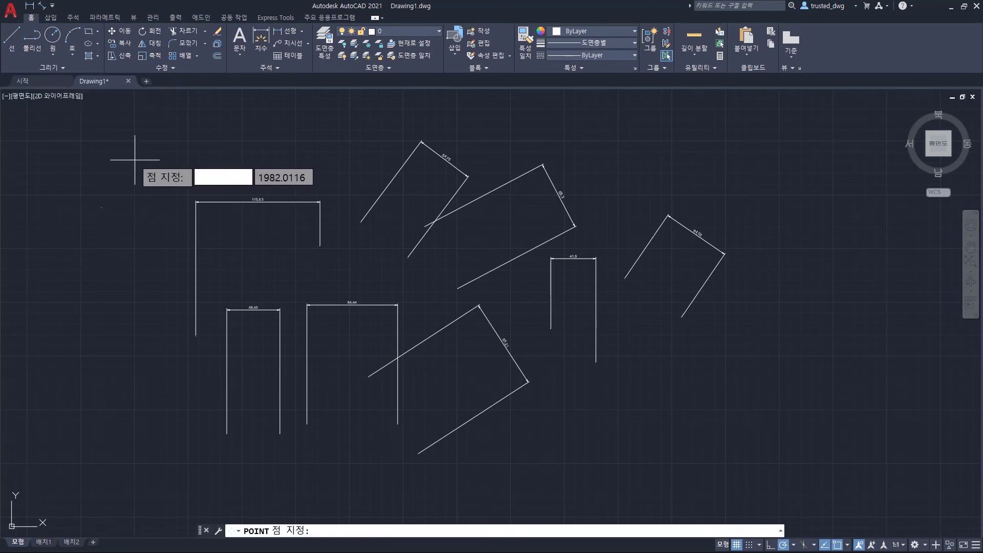
{"action": "left_click", "coordinate": [134, 160]}
{"action": "left_click", "coordinate": [175, 162]}
{"action": "left_click", "coordinate": [208, 167]}
{"action": "left_click", "coordinate": [238, 142]}
{"action": "left_click", "coordinate": [266, 156]}
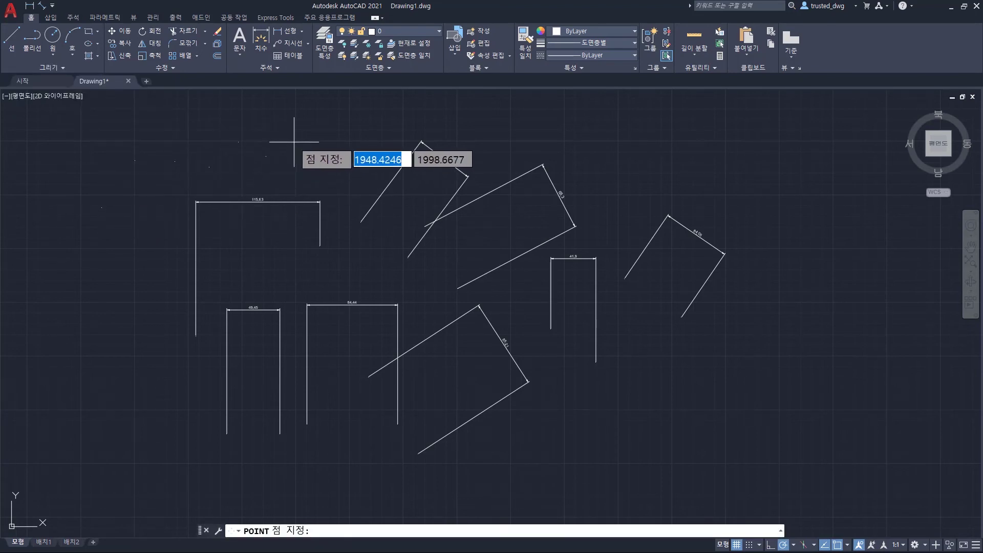
{"action": "left_click", "coordinate": [293, 142]}
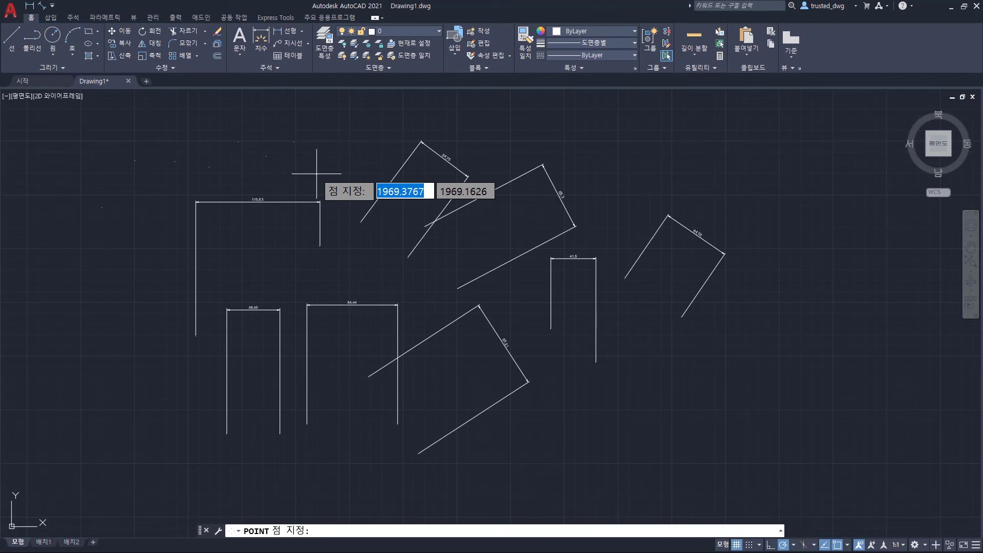
{"action": "key", "text": "space"}
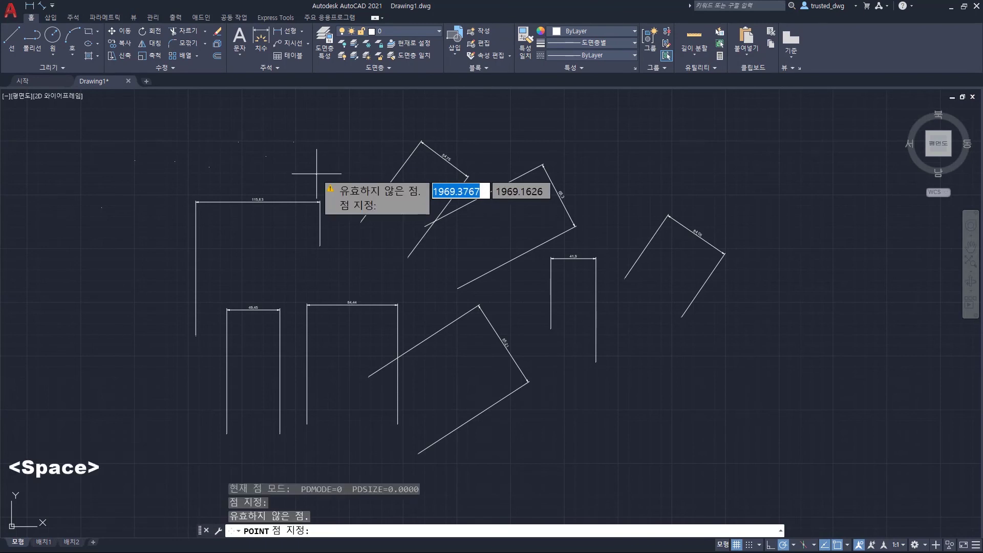
{"action": "key", "text": "Return"}
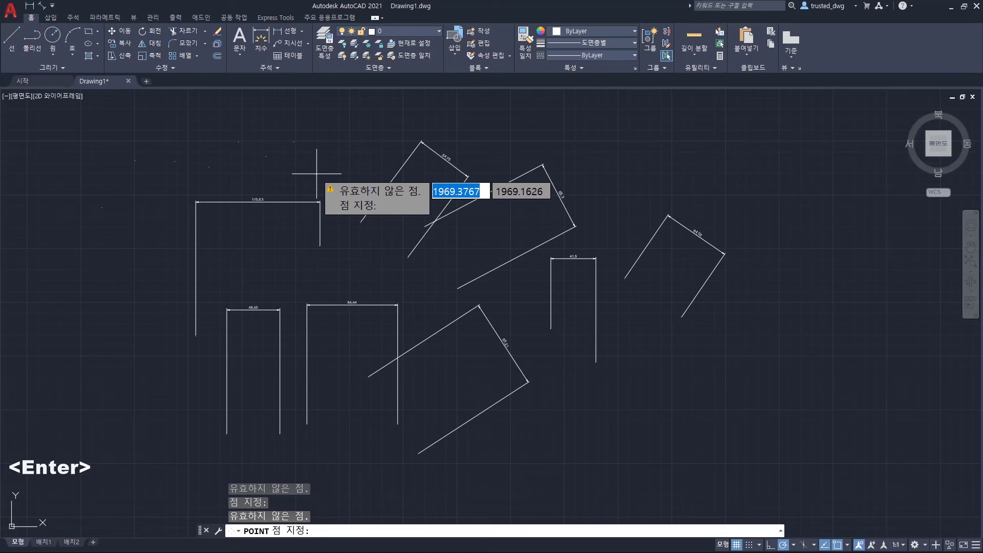
{"action": "key", "text": "Escape"}
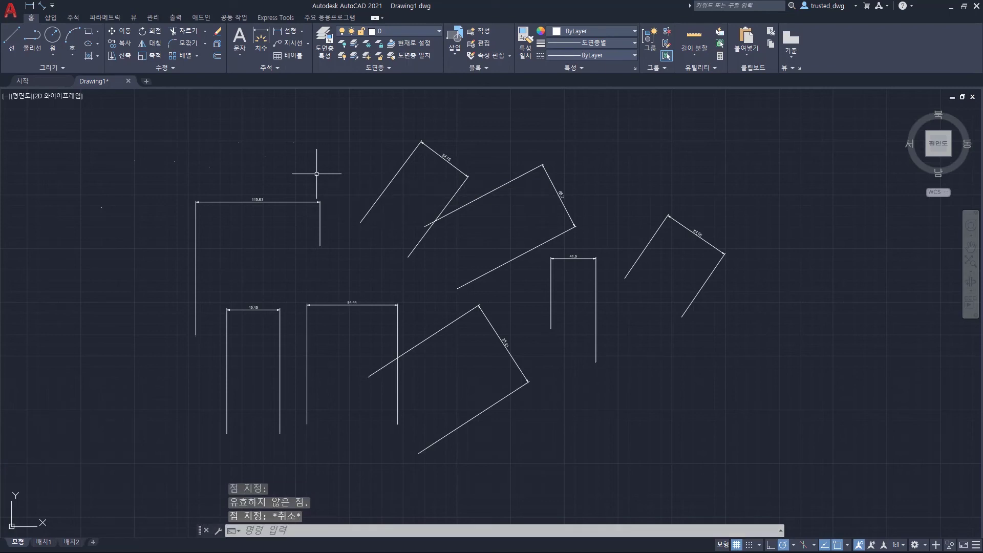
- Place a single point near the right end of the widest linear dimension with the POINT command
{"action": "type", "text": "poin"}
{"action": "key", "text": "space"}
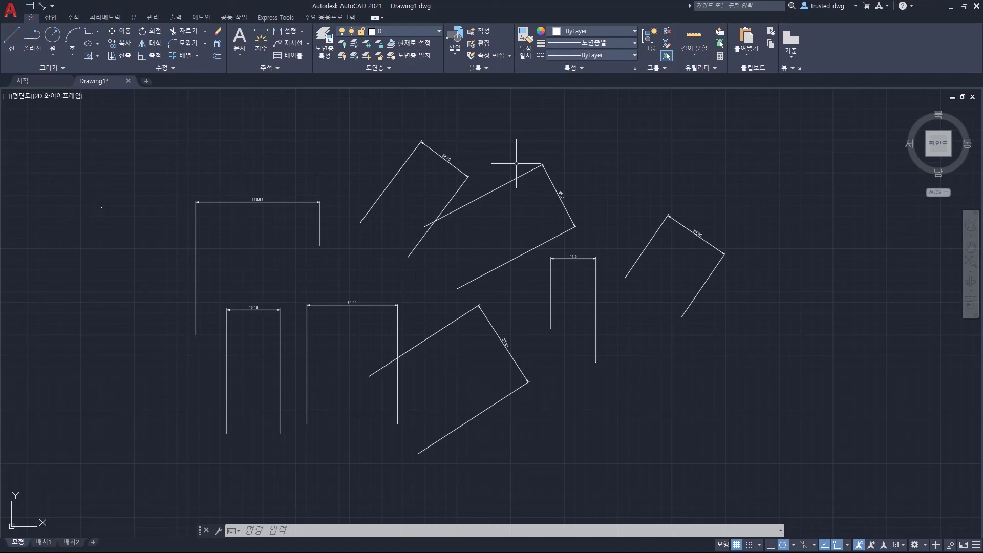
{"action": "key", "text": "Escape"}
- Add the Rotate and Trim commands to the Quick Access Toolbar
{"action": "right_click", "coordinate": [159, 35]}
{"action": "left_click", "coordinate": [178, 41]}
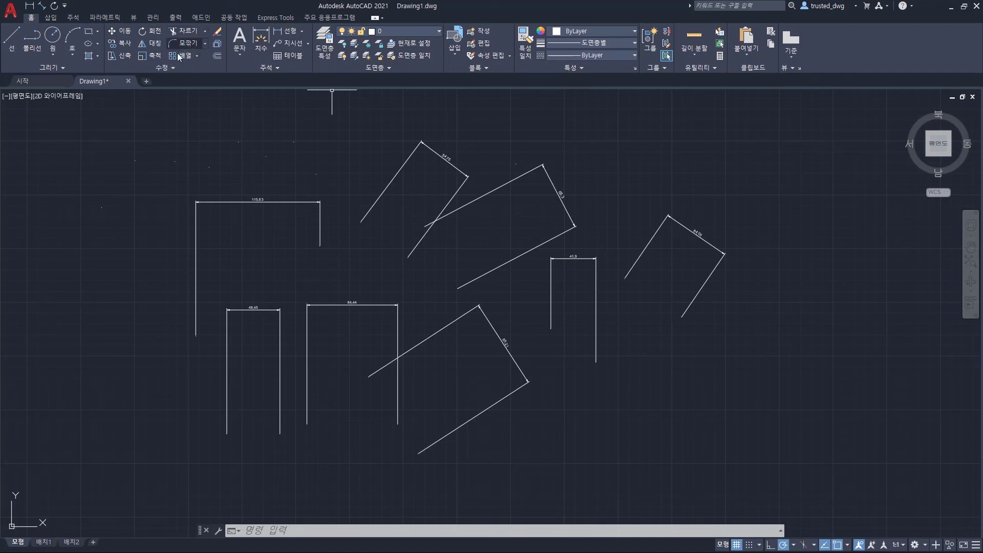
{"action": "right_click", "coordinate": [194, 35]}
{"action": "left_click", "coordinate": [212, 42]}
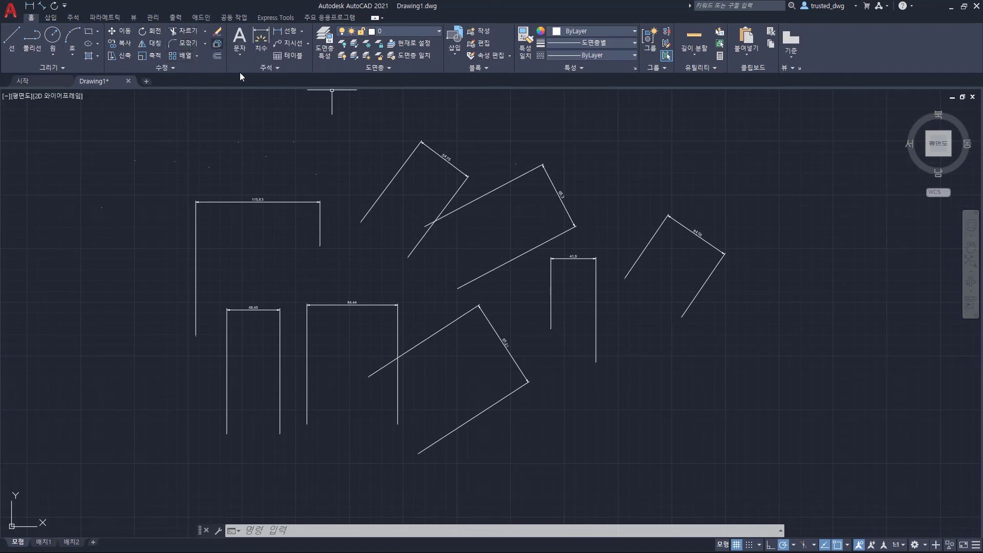
- Open the CUI customization and expand Quick Access Toolbar 1 (신속 접근 도구막대 1) down to its Trim and Extend drop-down
{"action": "type", "text": "cui"}
{"action": "key", "text": "space"}
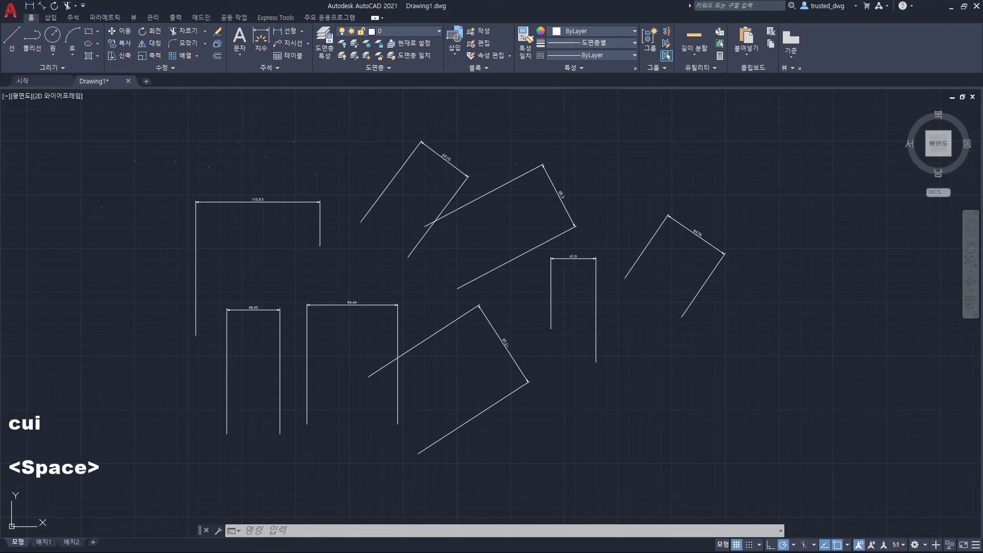
{"action": "double_click", "coordinate": [367, 184]}
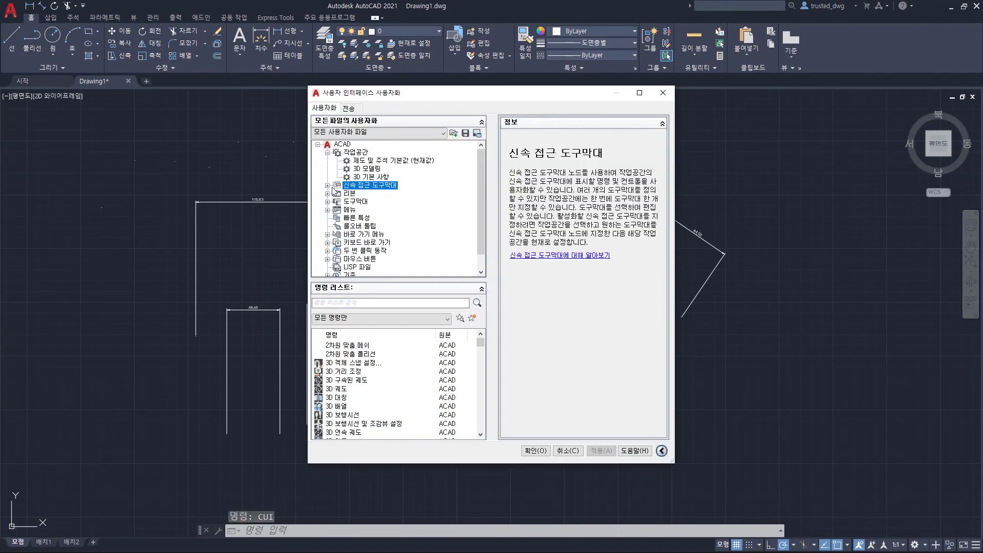
{"action": "left_click", "coordinate": [337, 193]}
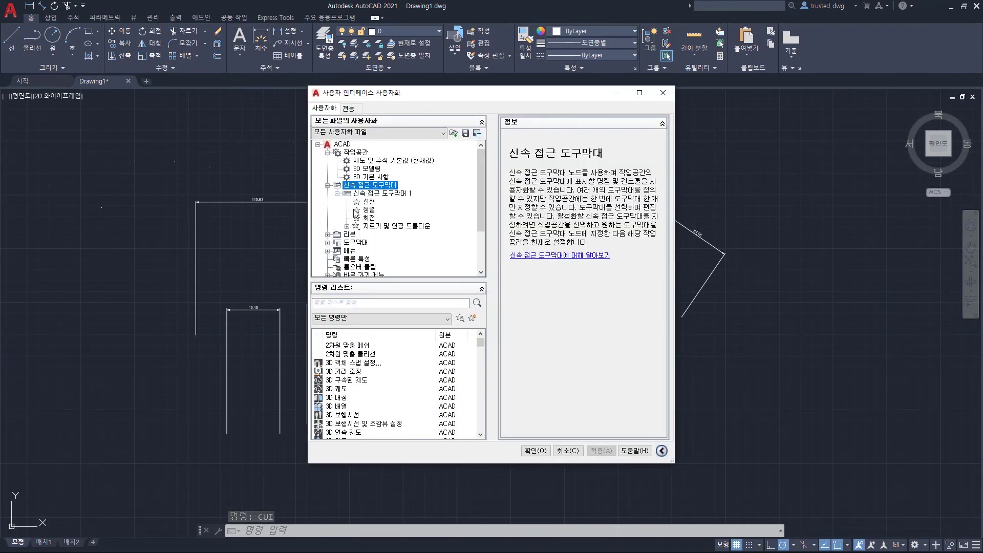
{"action": "left_click", "coordinate": [361, 227]}
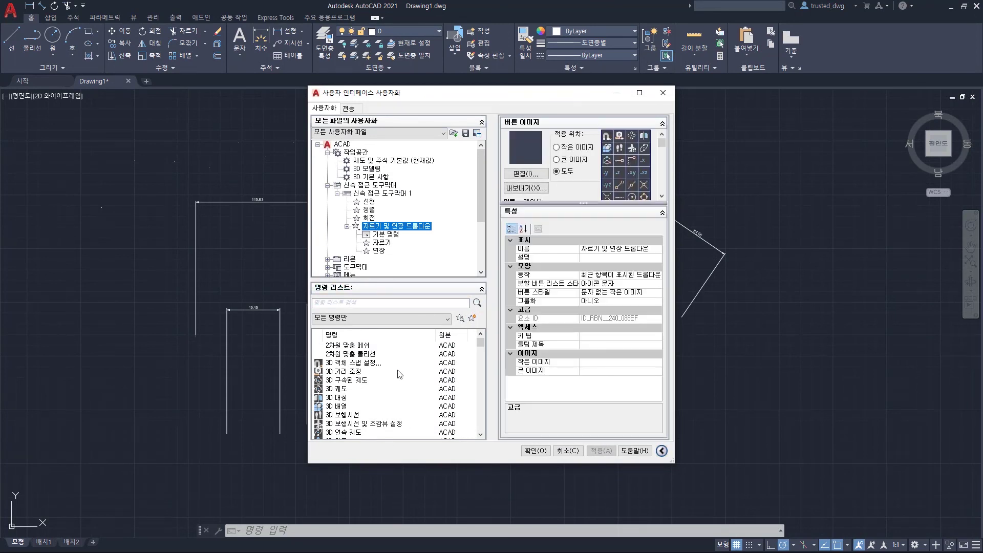
{"action": "left_click", "coordinate": [358, 354]}
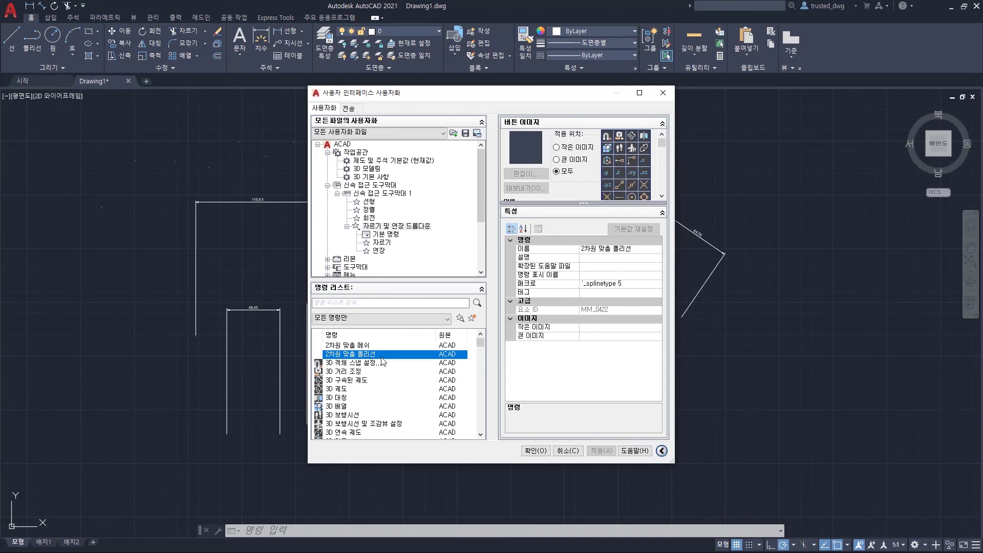
- Copy the Trim (자르기) command from the Trim and Extend drop-down directly into Quick Access Toolbar 1 and accept the customization
{"action": "left_click", "coordinate": [381, 244]}
{"action": "left_click_drag", "start_coordinate": [383, 248], "coordinate": [384, 229]}
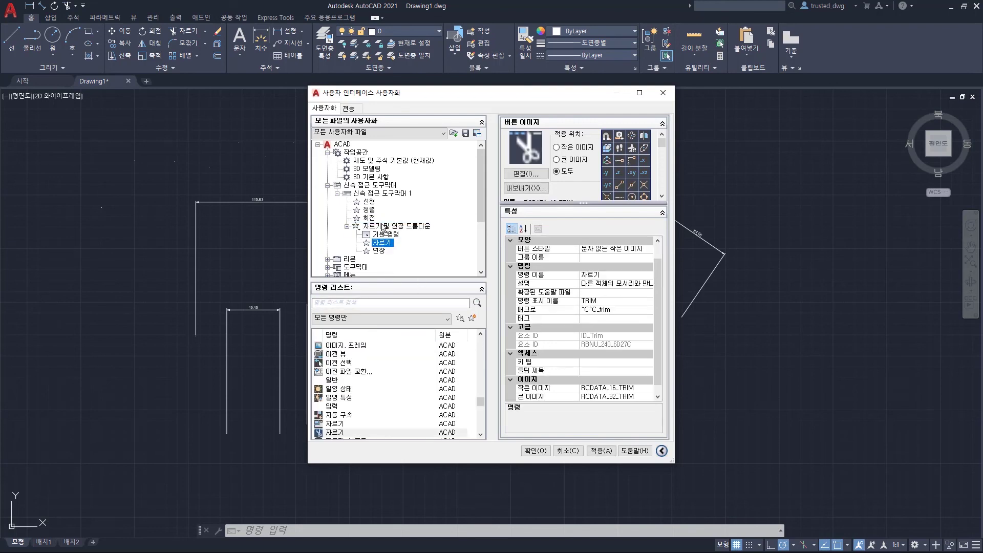
{"action": "right_click", "coordinate": [381, 244]}
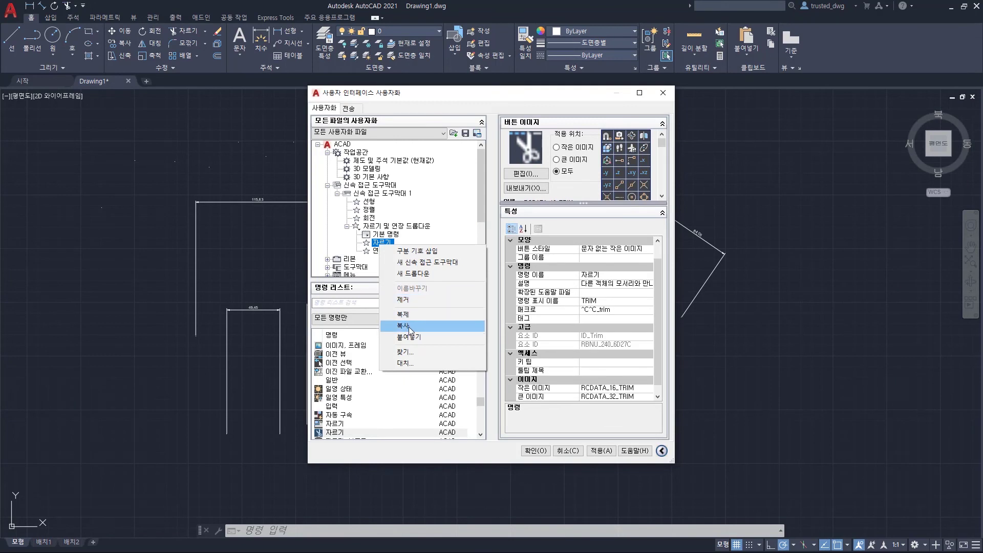
{"action": "key", "text": "Escape"}
{"action": "right_click", "coordinate": [389, 194]}
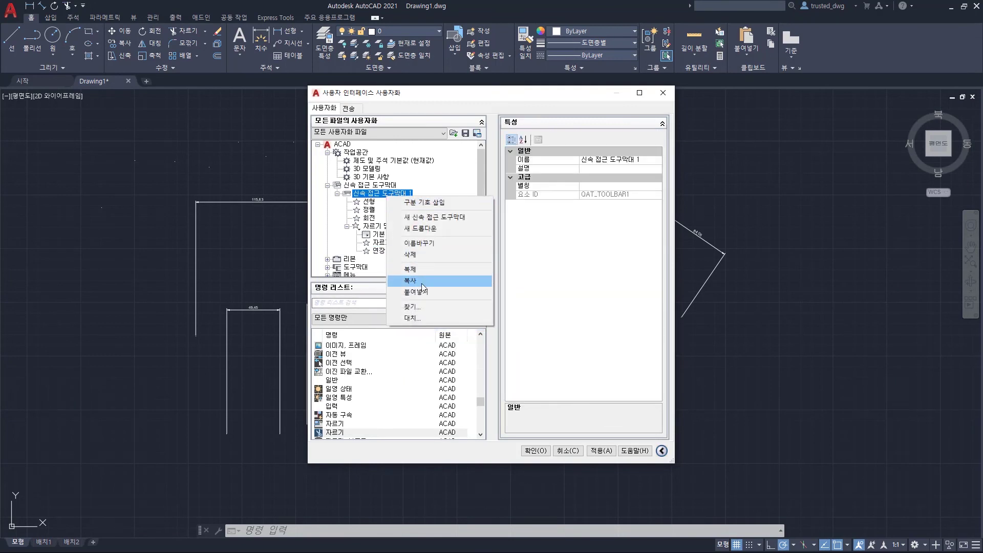
{"action": "left_click", "coordinate": [421, 291]}
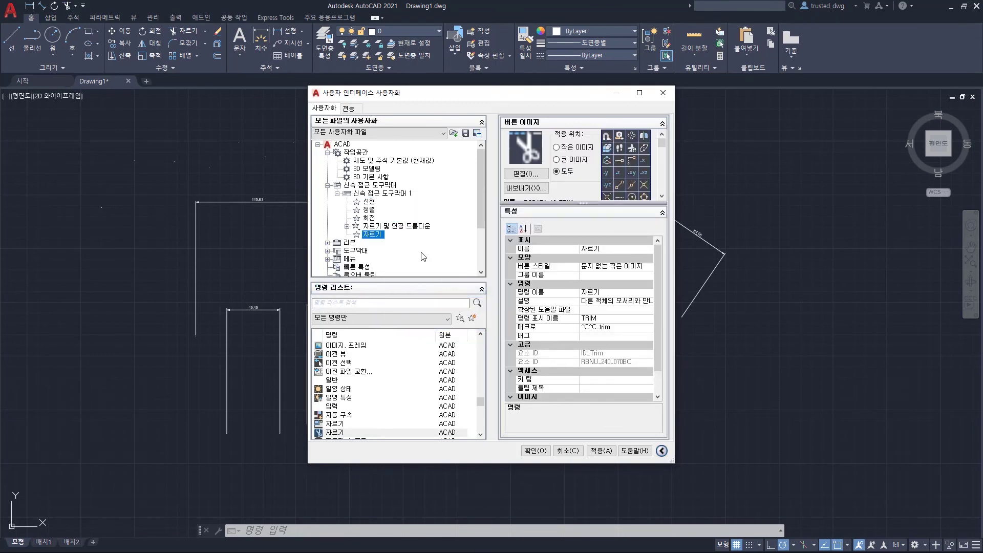
{"action": "left_click", "coordinate": [535, 450]}
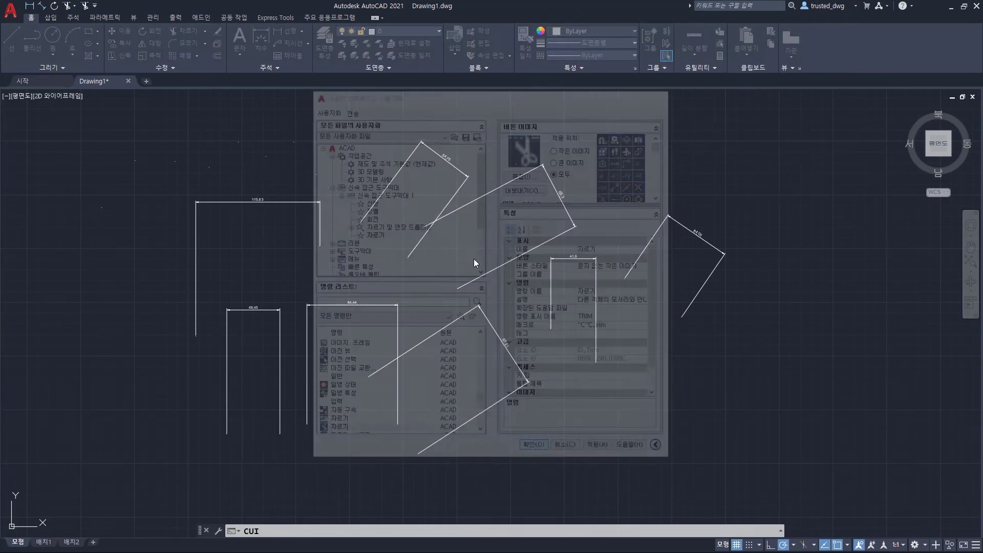